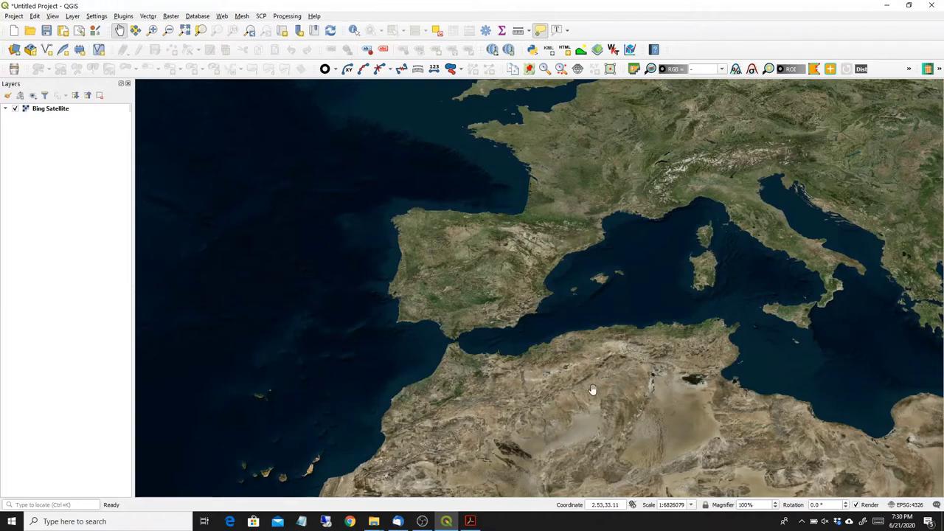
Step: Switch to the Quaternary Science Reviews sea-level paper open in Acrobat Reader
{"action": "left_click", "coordinate": [472, 522]}
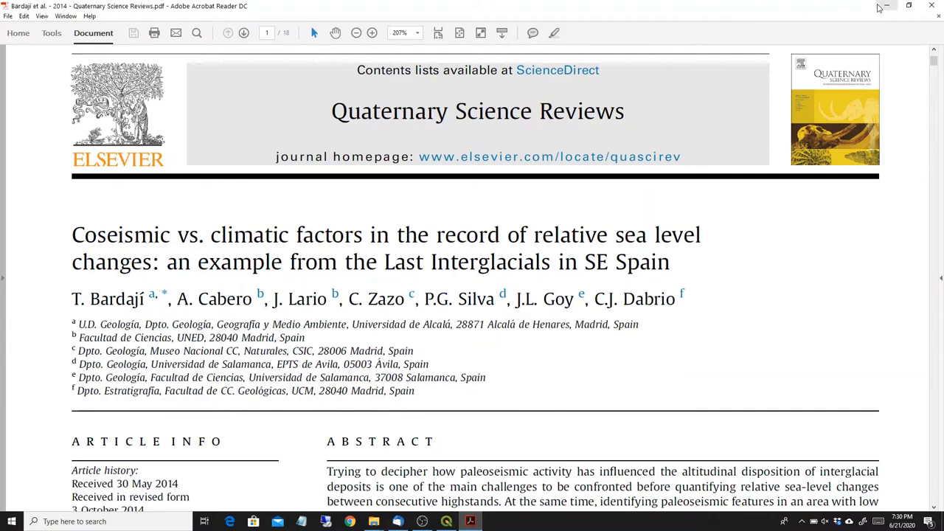
Step: Minimize Acrobat to return to QGIS and check the QuickMapServices basemap list
{"action": "left_click", "coordinate": [887, 6]}
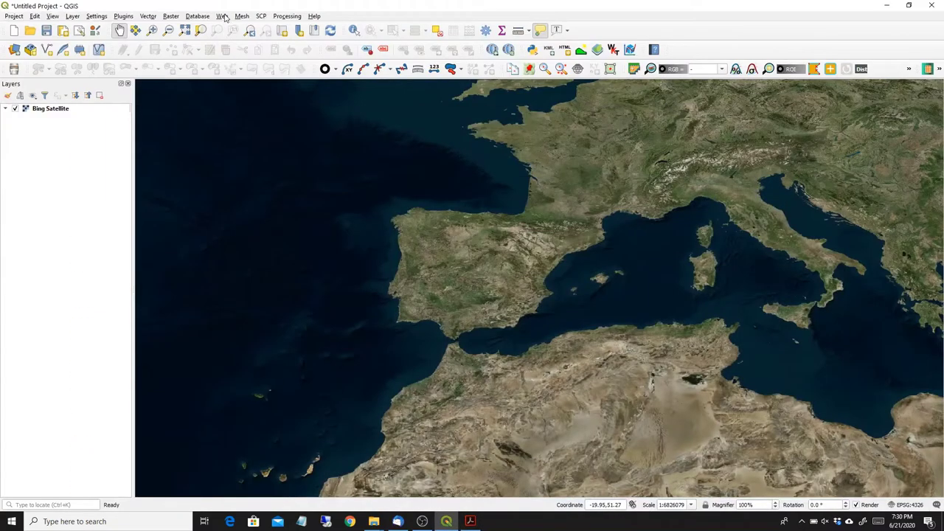
{"action": "left_click", "coordinate": [222, 15]}
{"action": "mouse_move", "coordinate": [243, 38]}
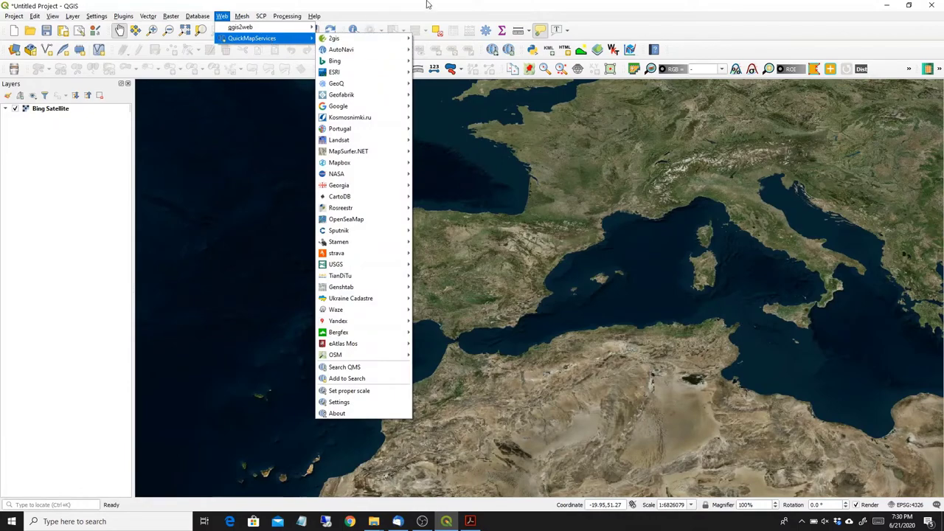
{"action": "left_click", "coordinate": [530, 200]}
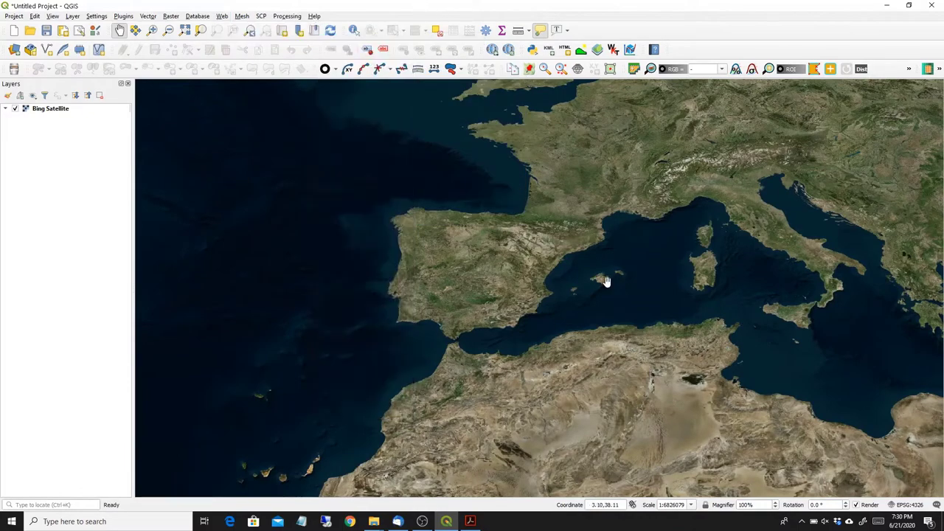
Step: Zoom the Bing Satellite map in onto the southeastern Spanish coastline
{"action": "scroll", "coordinate": [528, 325], "scroll_direction": "up", "scroll_amount": 1}
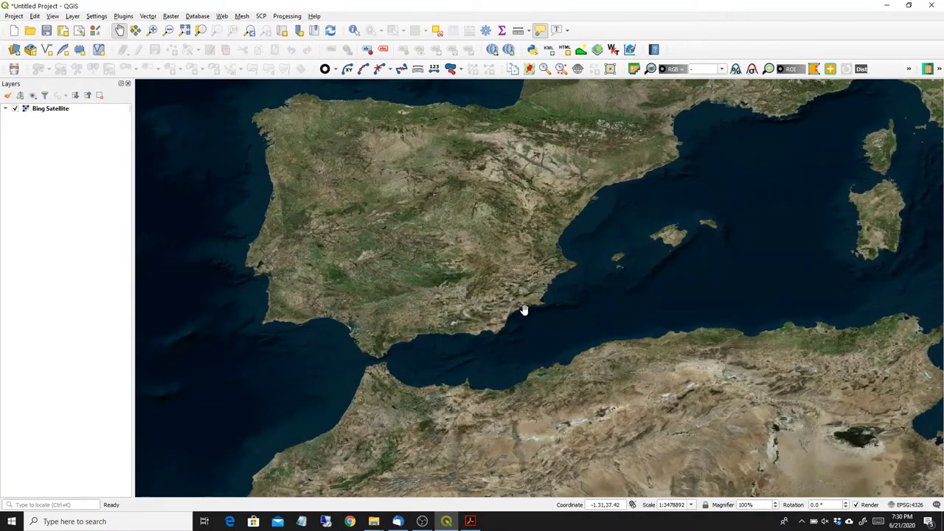
{"action": "scroll", "coordinate": [522, 311], "scroll_direction": "up", "scroll_amount": 1}
{"action": "scroll", "coordinate": [516, 309], "scroll_direction": "up", "scroll_amount": 1}
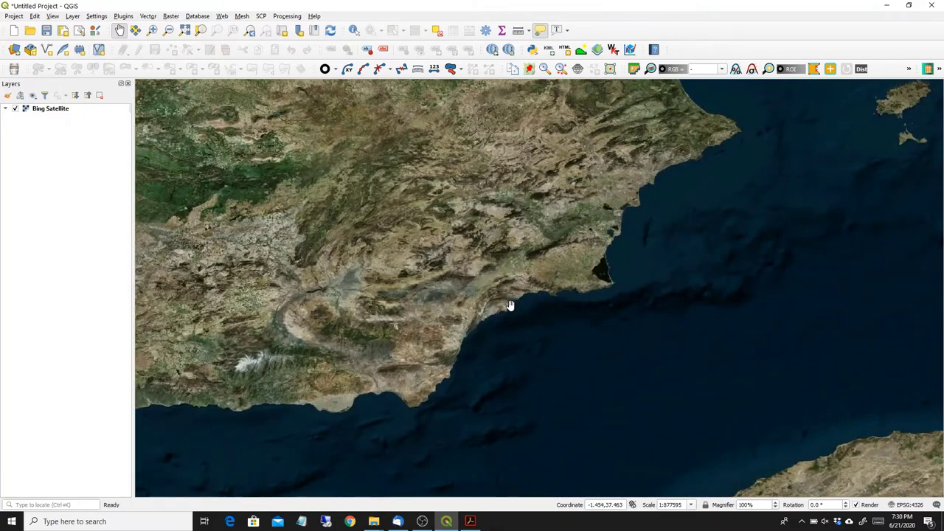
{"action": "scroll", "coordinate": [509, 304], "scroll_direction": "up", "scroll_amount": 1}
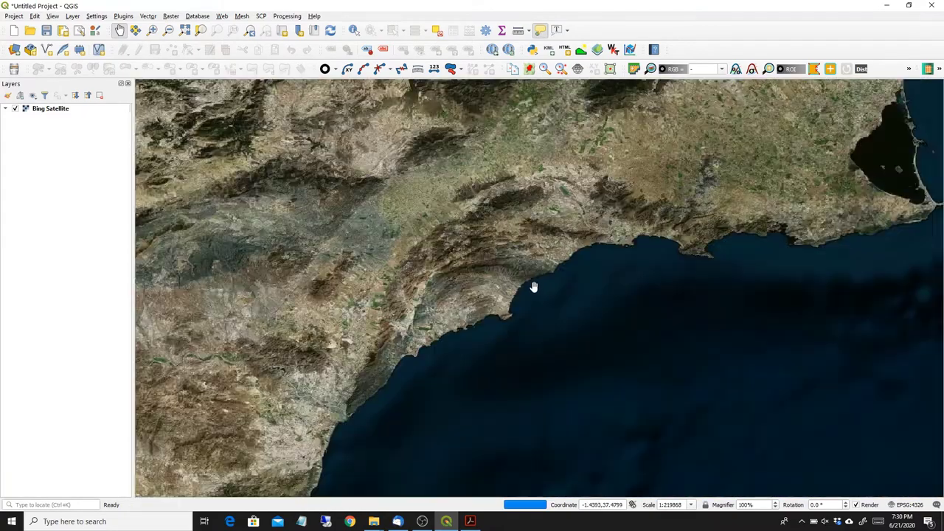
{"action": "scroll", "coordinate": [535, 284], "scroll_direction": "up", "scroll_amount": 1}
{"action": "scroll", "coordinate": [540, 275], "scroll_direction": "up", "scroll_amount": 1}
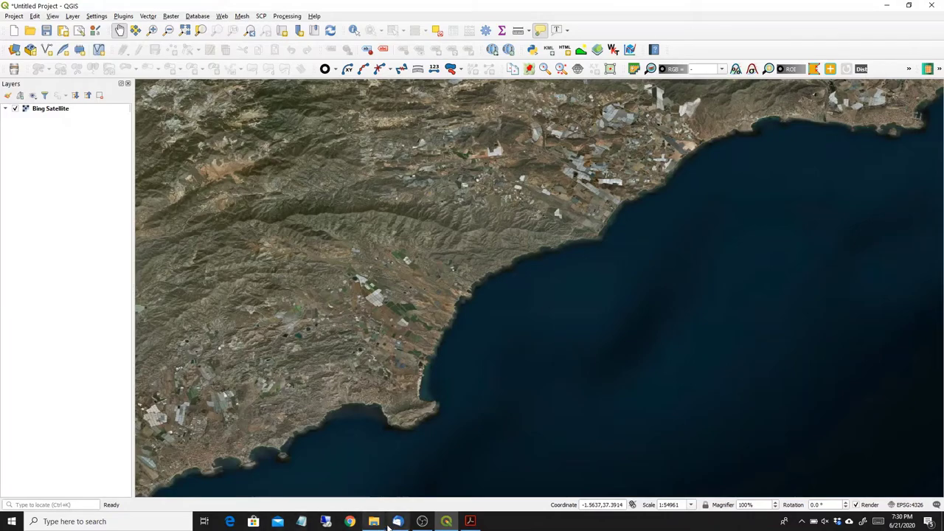
{"action": "mouse_move", "coordinate": [374, 522]}
{"action": "left_click", "coordinate": [465, 479]}
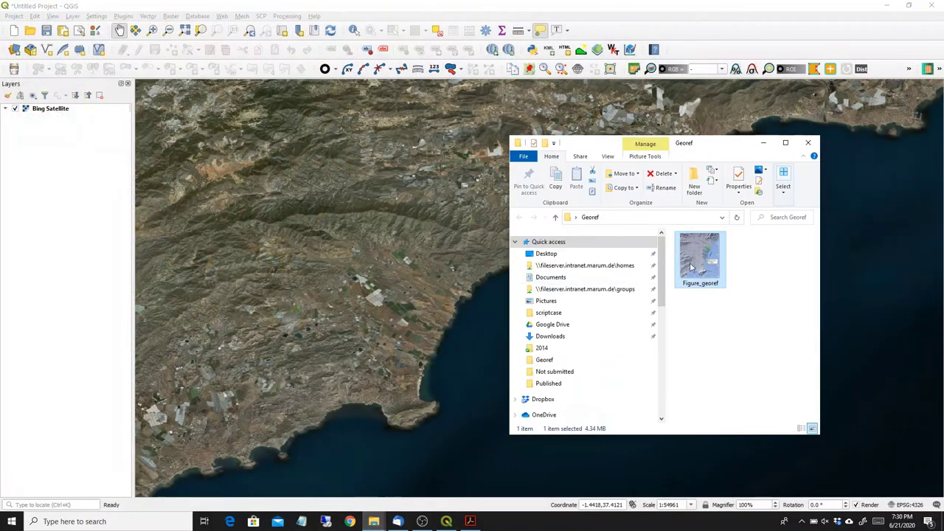
{"action": "double_click", "coordinate": [704, 287]}
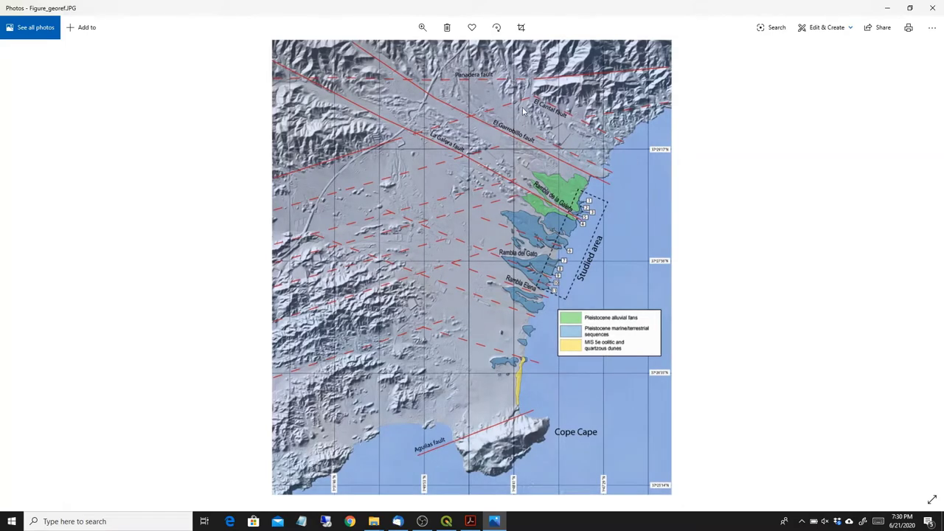
{"action": "left_click", "coordinate": [932, 8]}
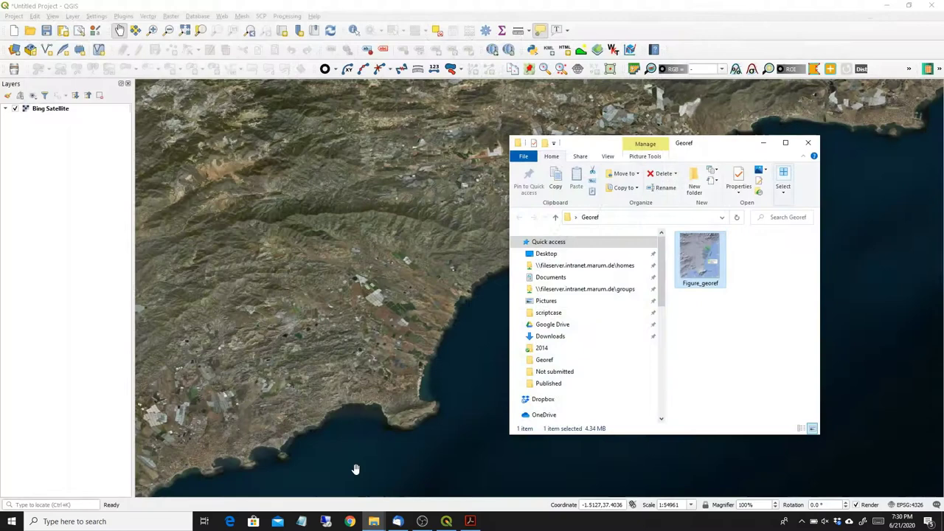
{"action": "left_click", "coordinate": [762, 143]}
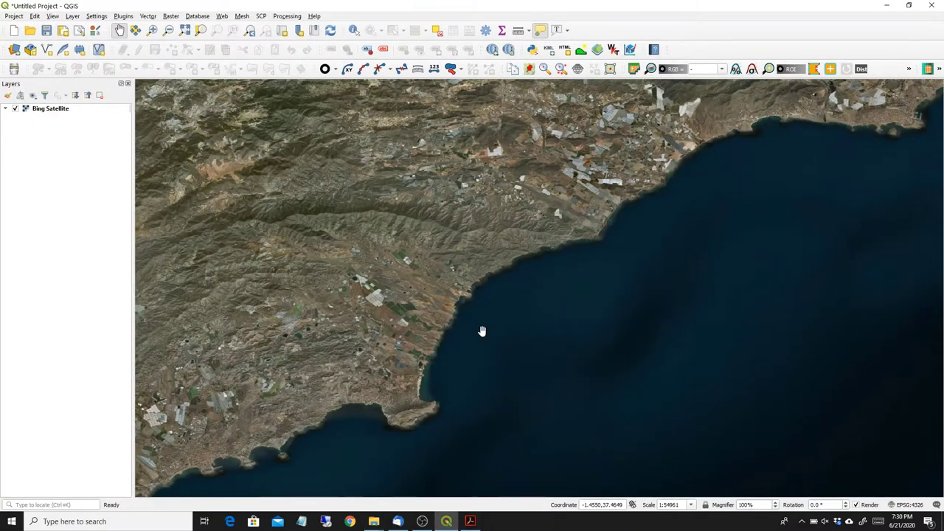
Step: Pick WGS 84 (EPSG:4326) from the recently used CRSs in Project Properties and apply it
{"action": "left_click", "coordinate": [13, 15]}
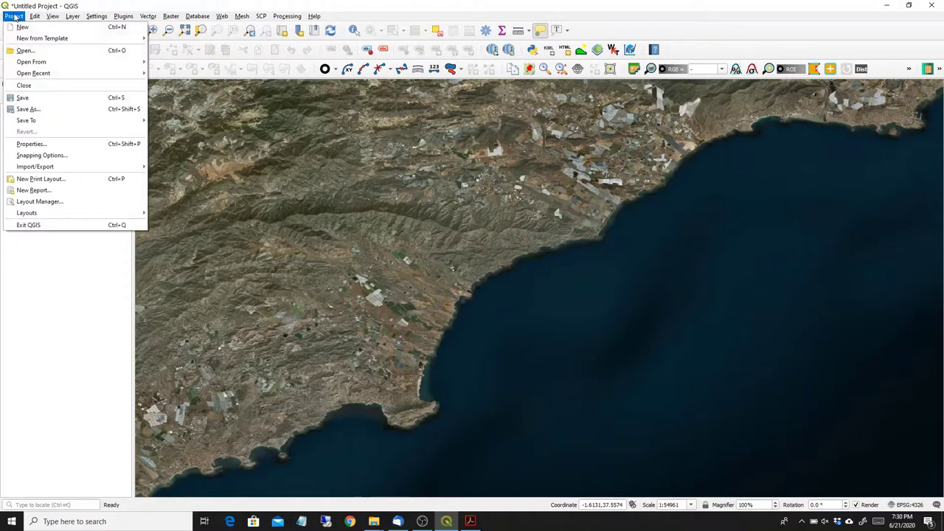
{"action": "left_click", "coordinate": [33, 144]}
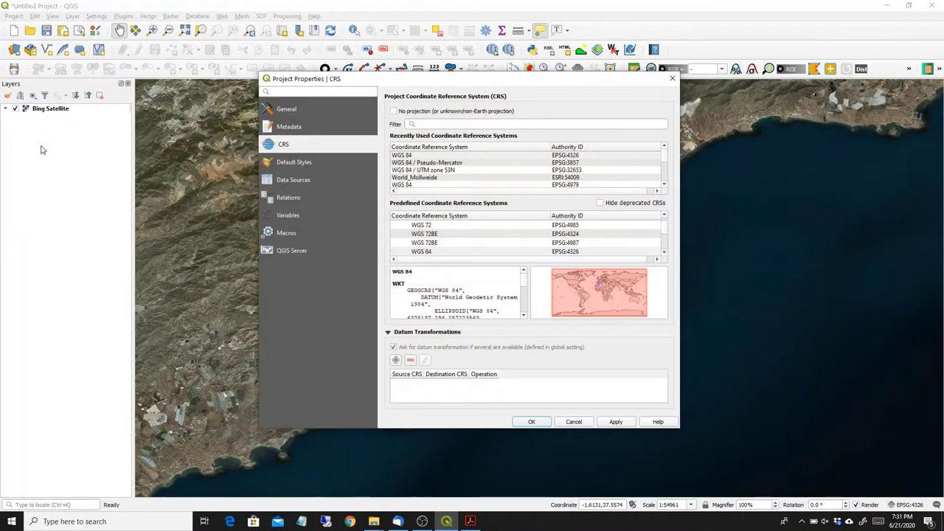
{"action": "left_click", "coordinate": [433, 157]}
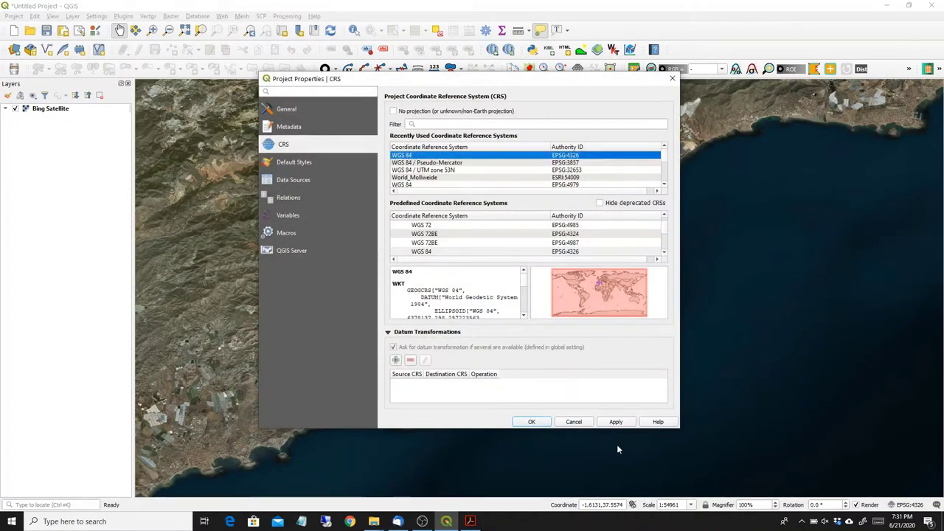
{"action": "left_click", "coordinate": [626, 421]}
{"action": "left_click", "coordinate": [541, 424]}
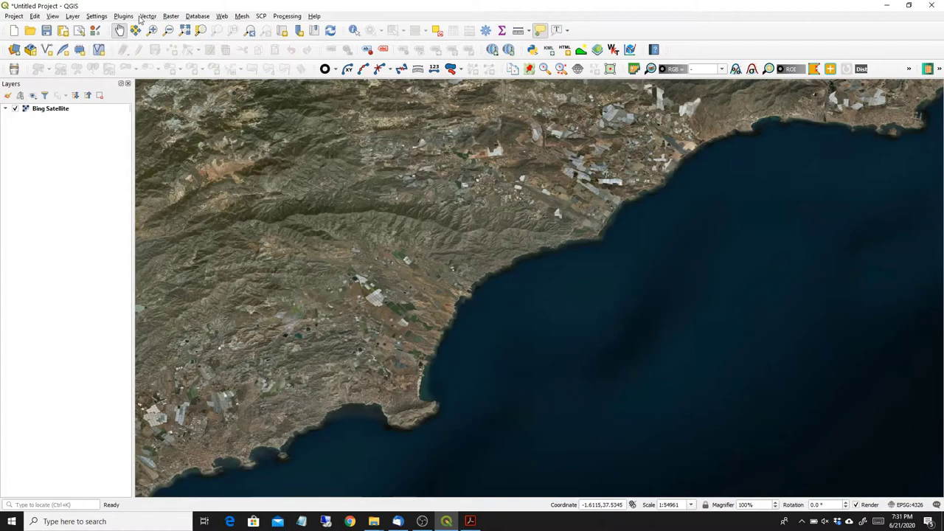
Step: Open Figure_georef as the raster in the Georeferencer
{"action": "left_click", "coordinate": [171, 17]}
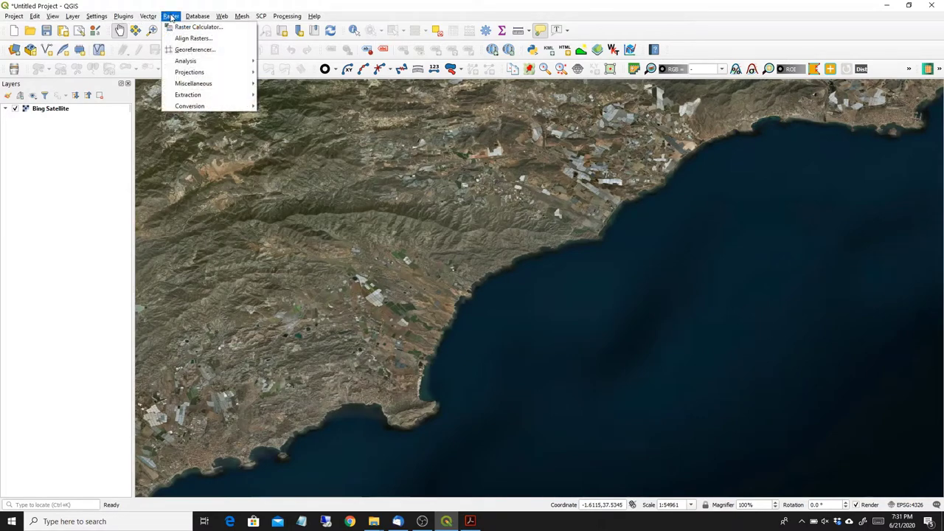
{"action": "left_click", "coordinate": [188, 51]}
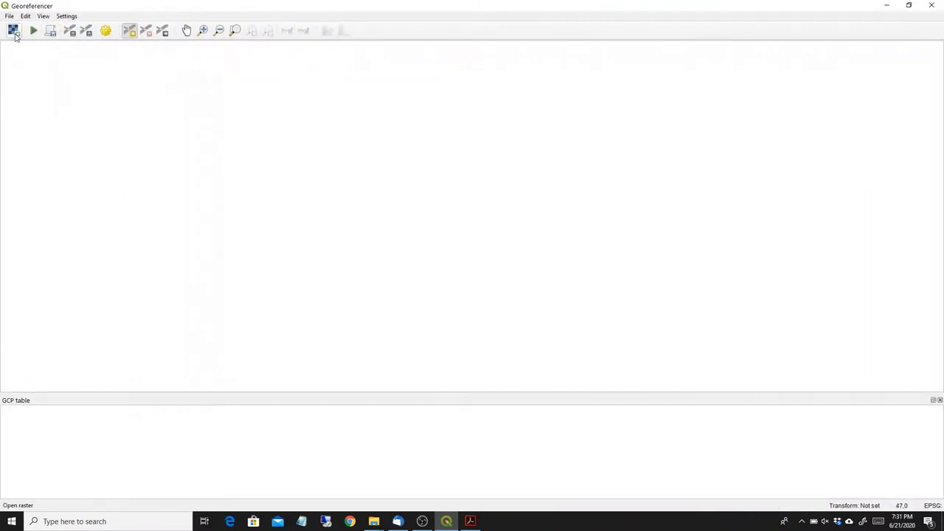
{"action": "left_click", "coordinate": [15, 36]}
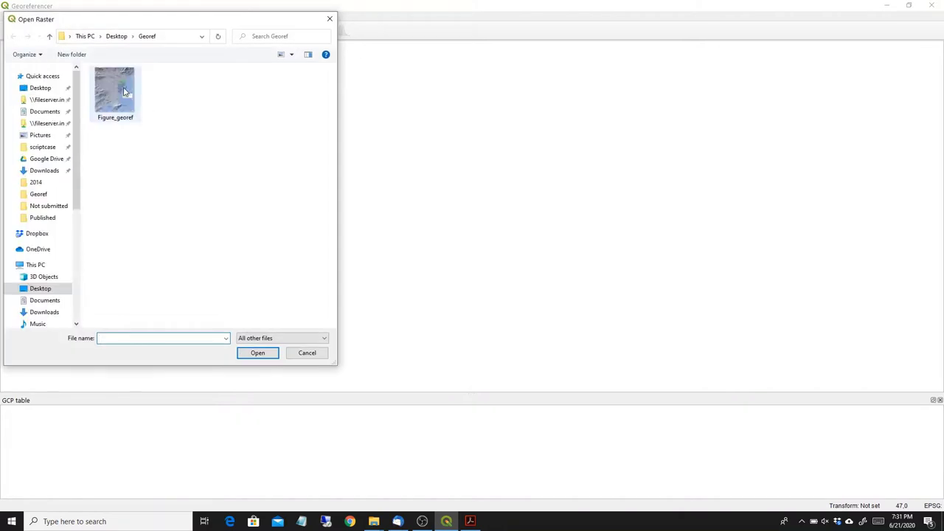
{"action": "left_click", "coordinate": [125, 90]}
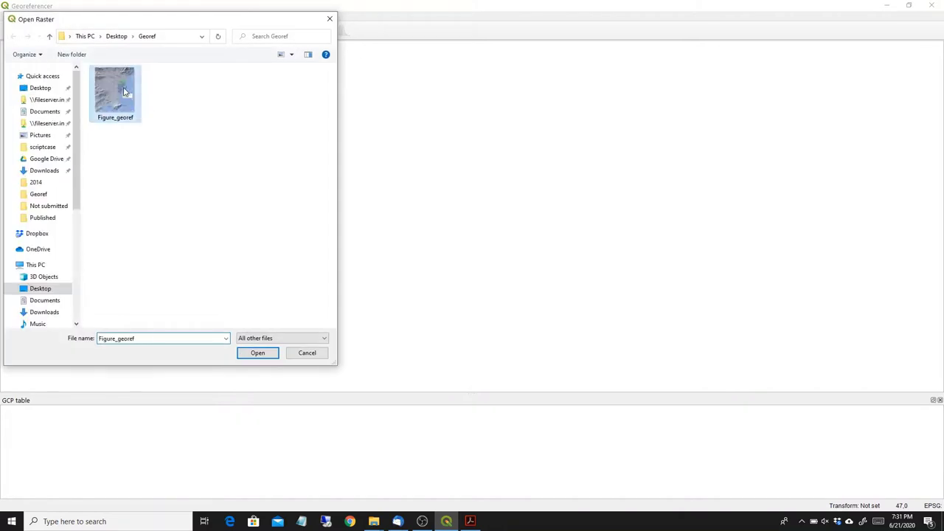
{"action": "left_click", "coordinate": [252, 356]}
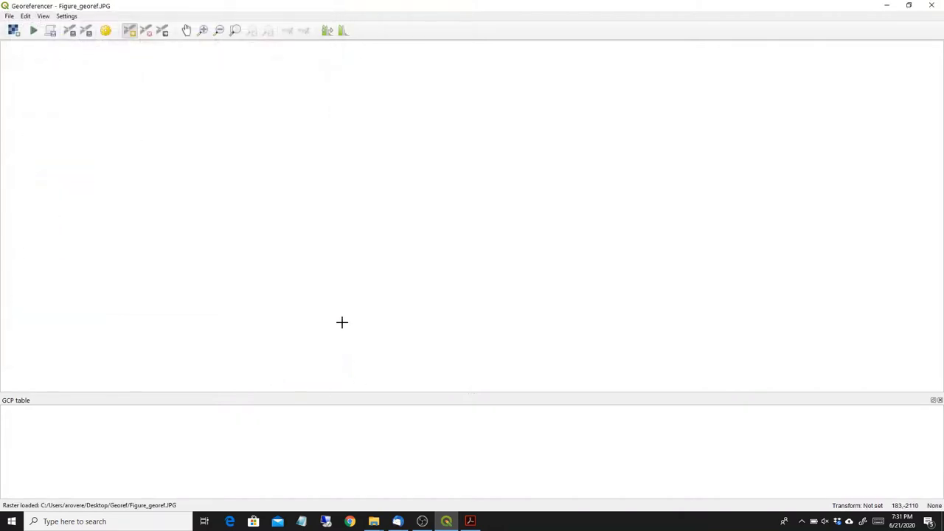
Step: Zoom the Georeferencer view onto Cope Cape and the Aguilas fault
{"action": "scroll", "coordinate": [520, 221], "scroll_direction": "up", "scroll_amount": 2}
{"action": "scroll", "coordinate": [520, 220], "scroll_direction": "down", "scroll_amount": 2}
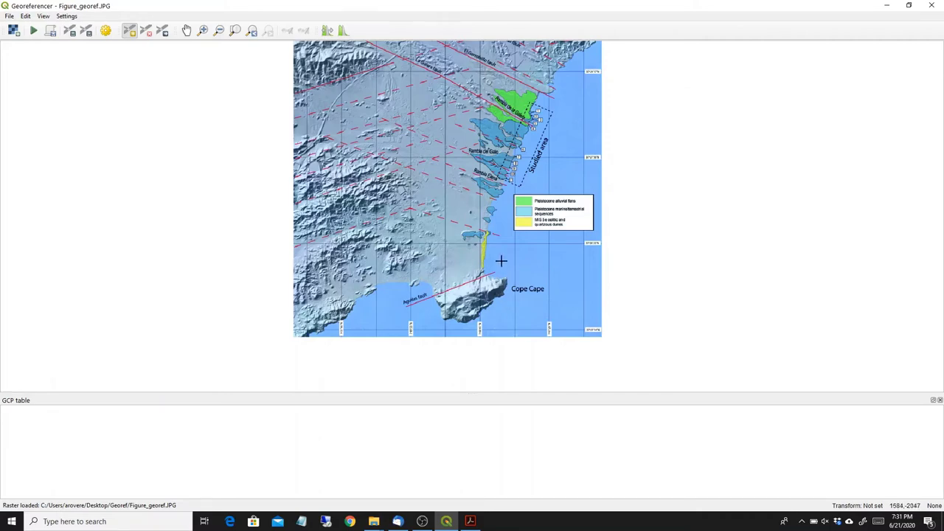
{"action": "scroll", "coordinate": [511, 283], "scroll_direction": "up", "scroll_amount": 2}
{"action": "scroll", "coordinate": [514, 286], "scroll_direction": "up", "scroll_amount": 2}
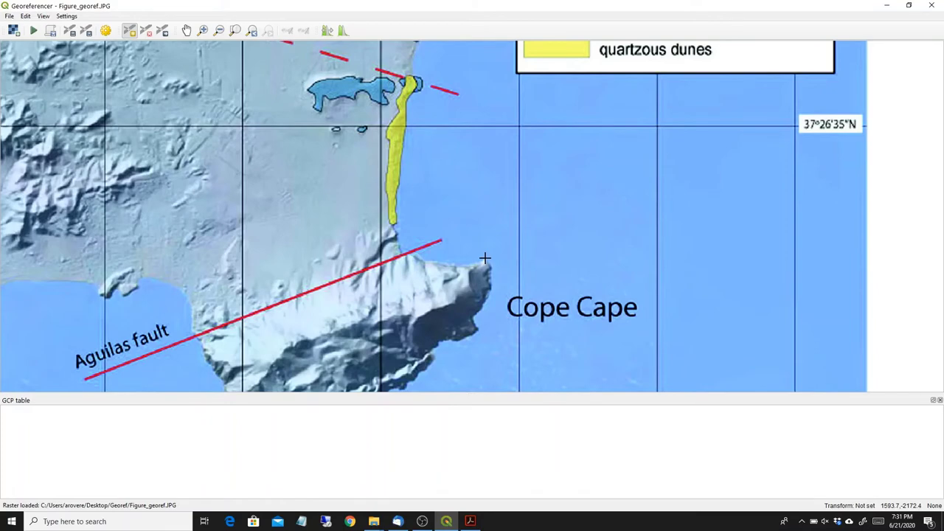
Step: Tie Cope Cape's tip to the satellite headland, giving coordinates -1.47692, 37.4334
{"action": "left_click", "coordinate": [484, 257]}
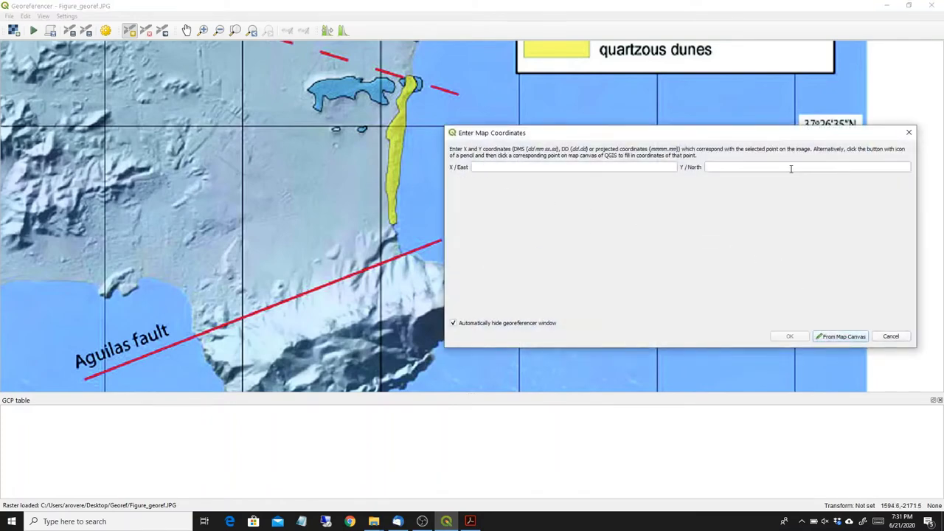
{"action": "left_click_drag", "start_coordinate": [712, 135], "coordinate": [699, 174]}
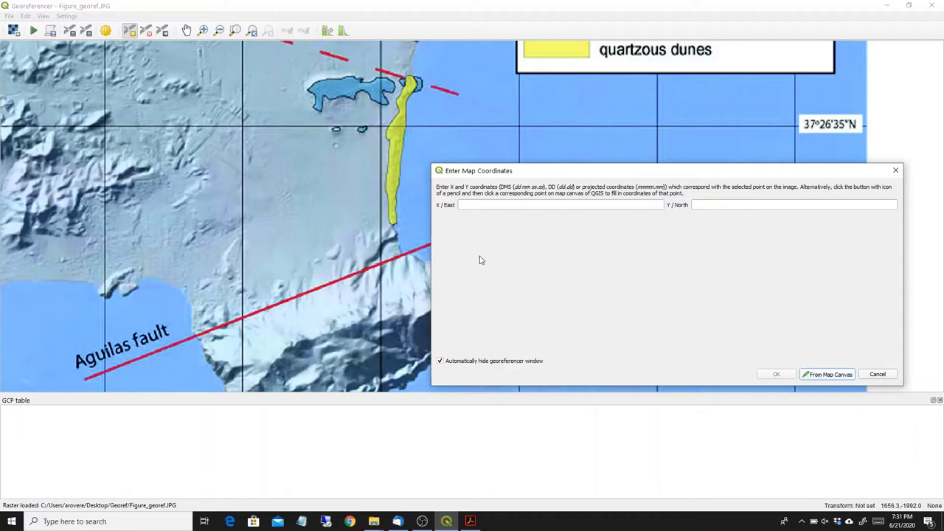
{"action": "left_click", "coordinate": [824, 375]}
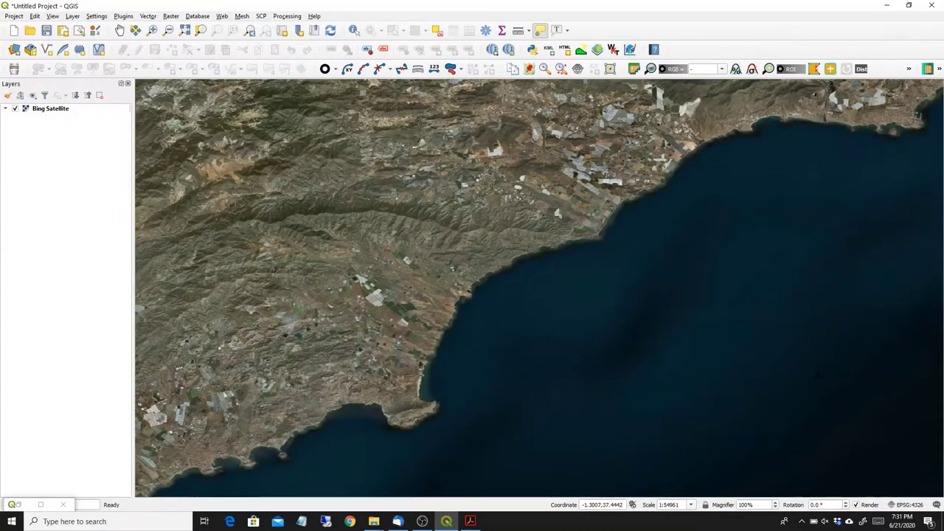
{"action": "scroll", "coordinate": [431, 410], "scroll_direction": "up", "scroll_amount": 3}
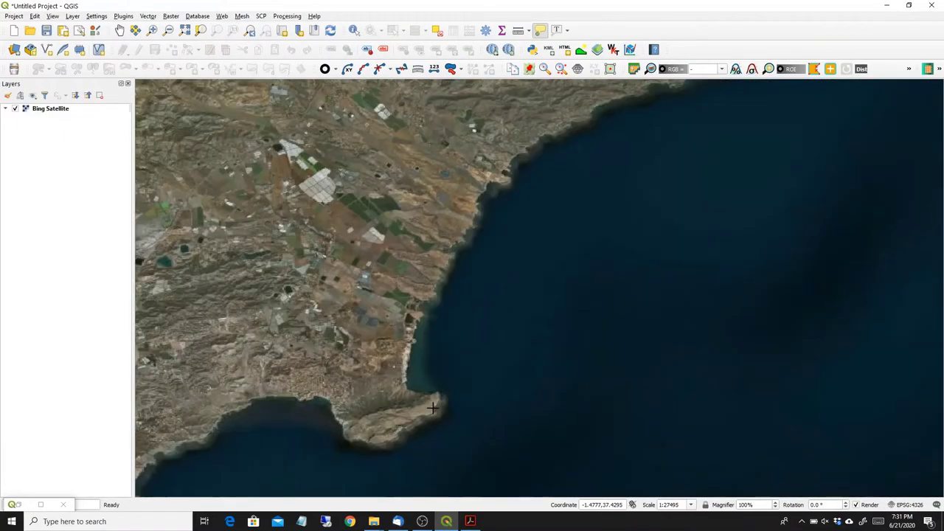
{"action": "scroll", "coordinate": [441, 350], "scroll_direction": "up", "scroll_amount": 2}
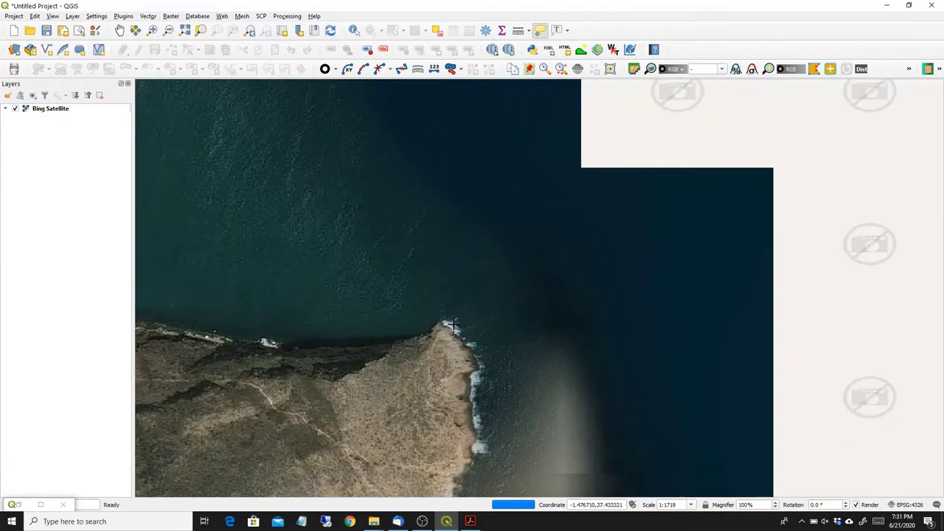
{"action": "left_click", "coordinate": [441, 322]}
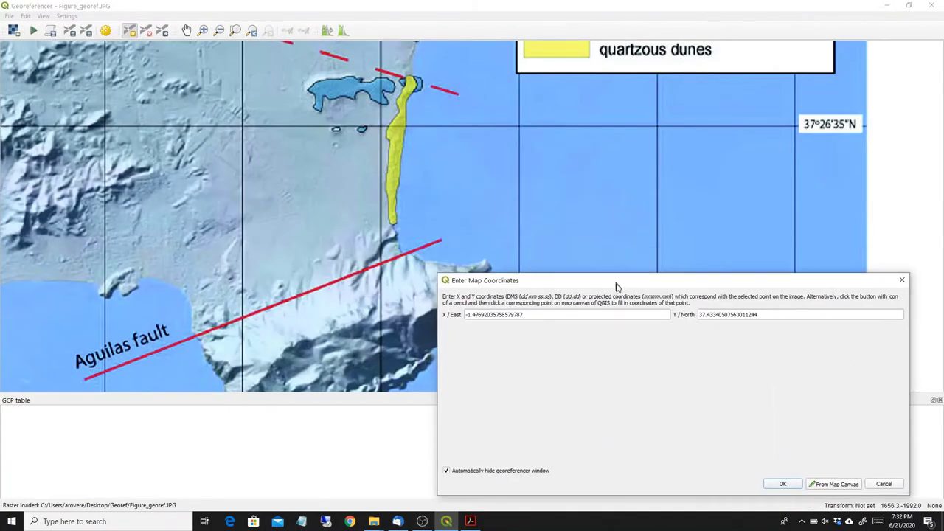
{"action": "left_click", "coordinate": [757, 360]}
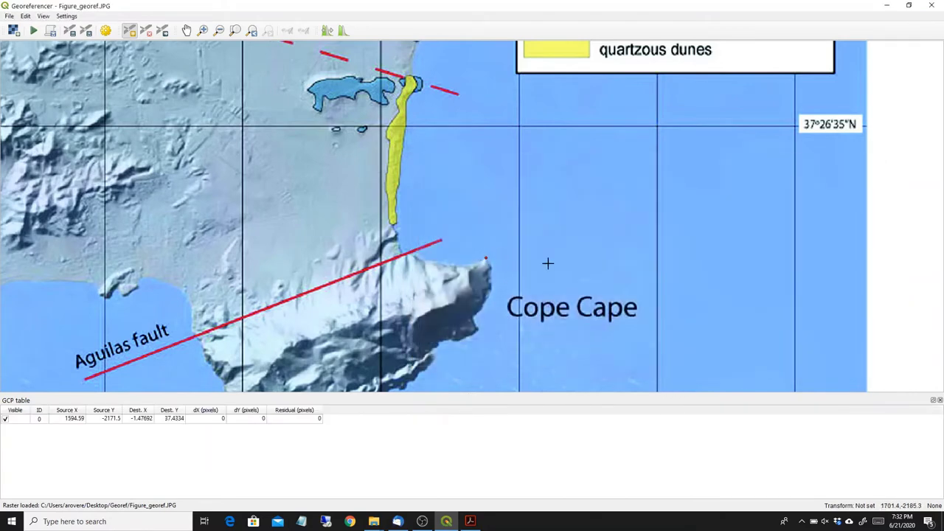
{"action": "scroll", "coordinate": [469, 261], "scroll_direction": "down", "scroll_amount": 1}
Step: Match the fault-coast junction above Rambla de la Galera to the satellite coastline at -1.46482, 37.4815
{"action": "scroll", "coordinate": [497, 158], "scroll_direction": "down", "scroll_amount": 1}
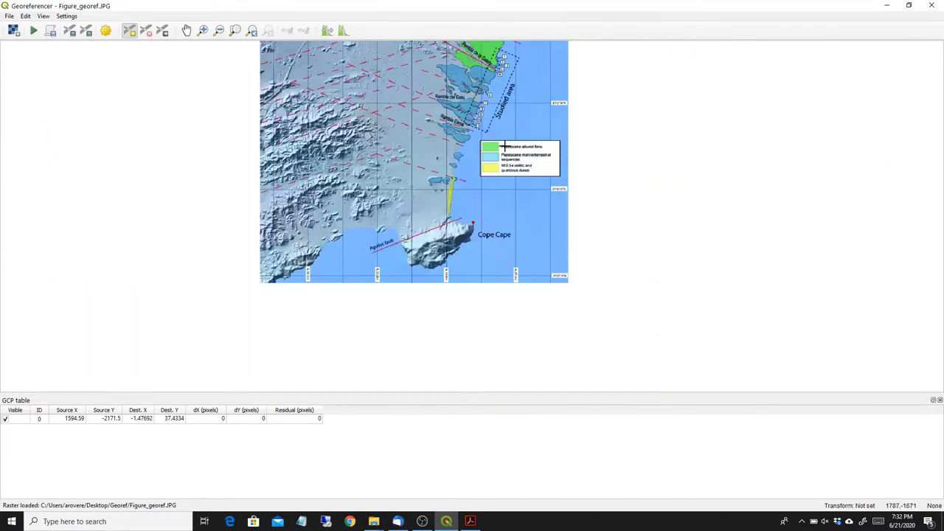
{"action": "left_click_drag", "start_coordinate": [522, 51], "coordinate": [492, 243]}
{"action": "scroll", "coordinate": [492, 242], "scroll_direction": "up", "scroll_amount": 3}
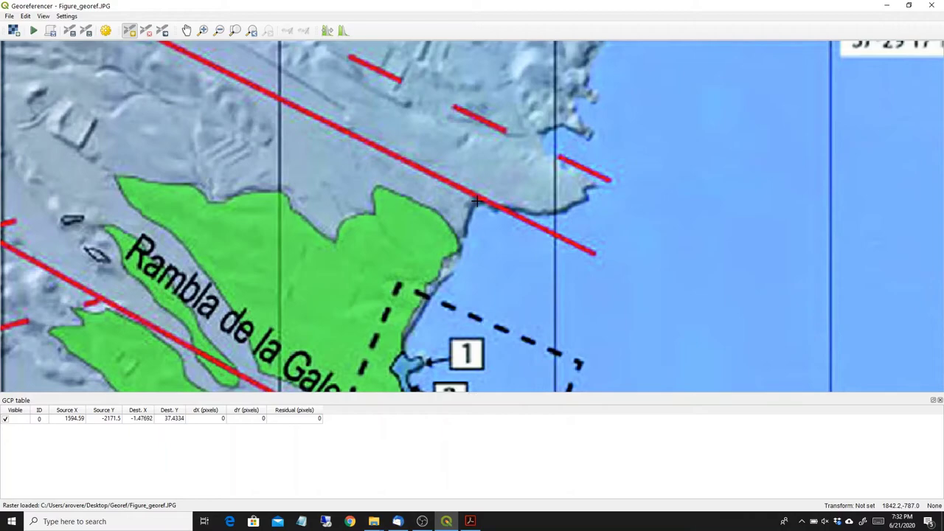
{"action": "left_click", "coordinate": [476, 200]}
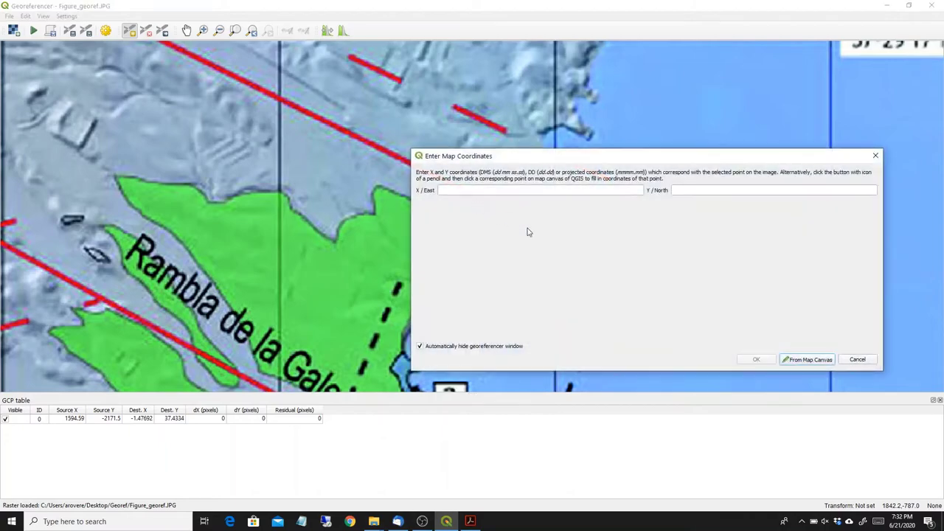
{"action": "left_click", "coordinate": [807, 359]}
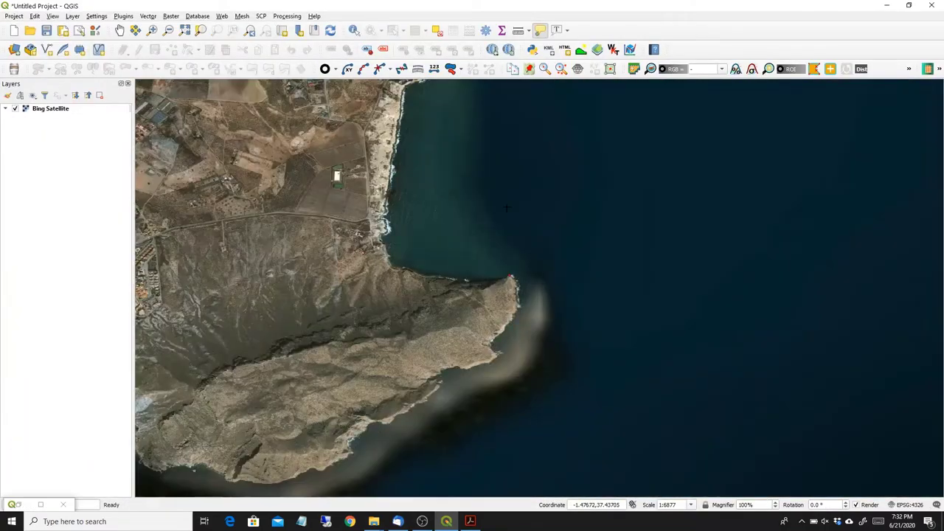
{"action": "key", "text": "Up"}
{"action": "key", "text": "Up"}
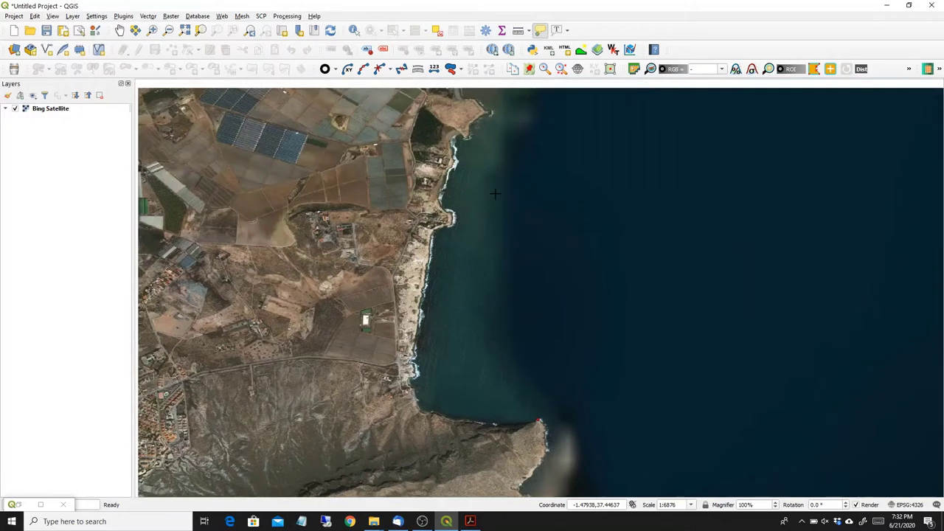
{"action": "scroll", "coordinate": [516, 310], "scroll_direction": "down", "scroll_amount": 2}
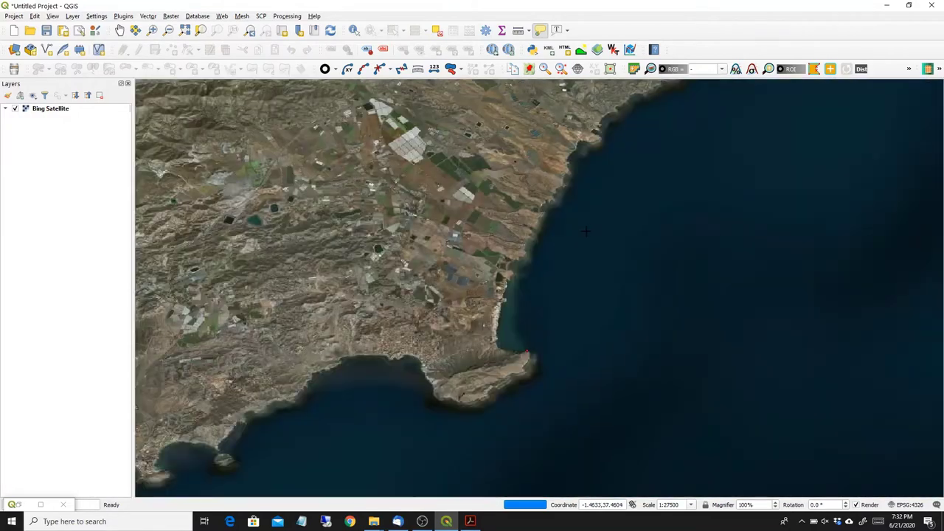
{"action": "scroll", "coordinate": [585, 231], "scroll_direction": "up", "scroll_amount": 2}
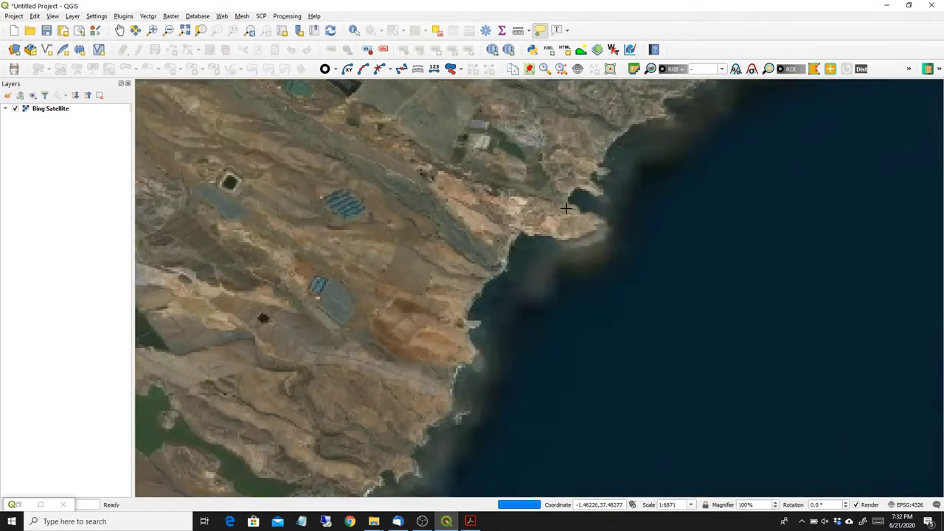
{"action": "scroll", "coordinate": [516, 221], "scroll_direction": "up", "scroll_amount": 2}
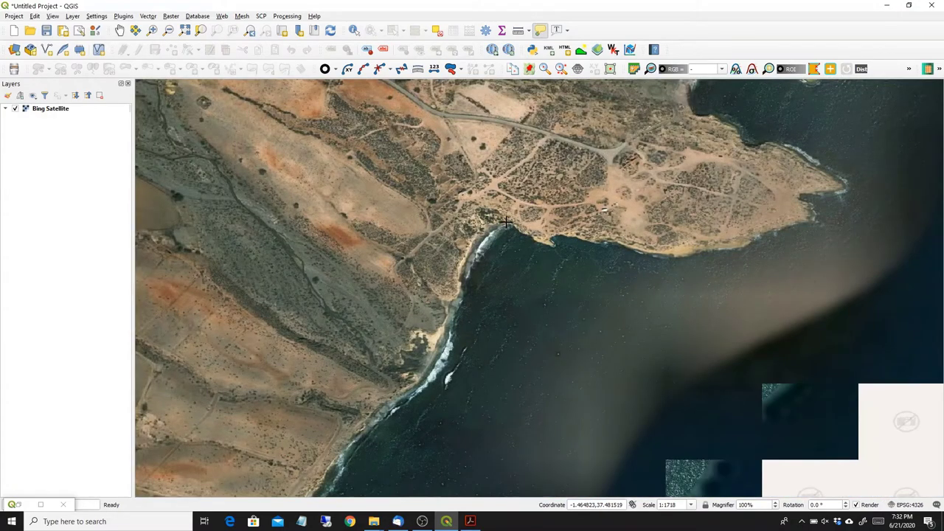
{"action": "left_click", "coordinate": [507, 222]}
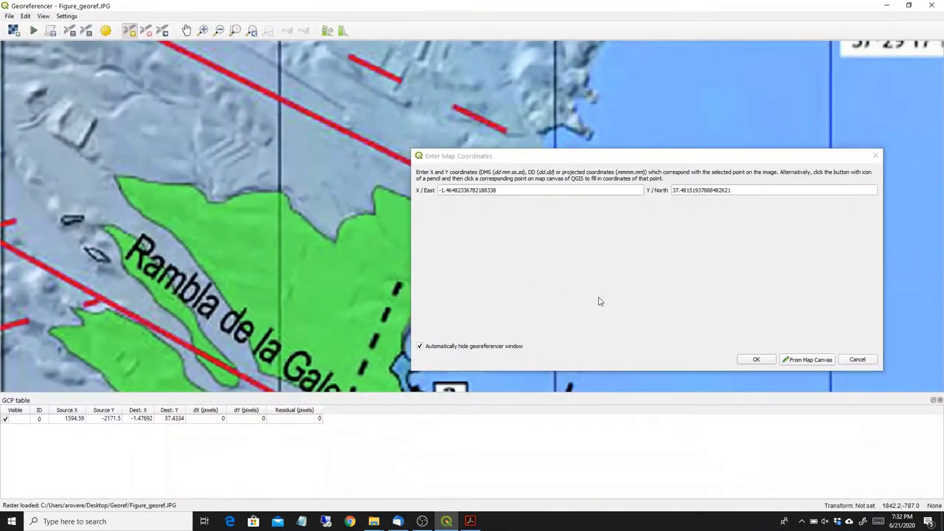
{"action": "left_click", "coordinate": [756, 360]}
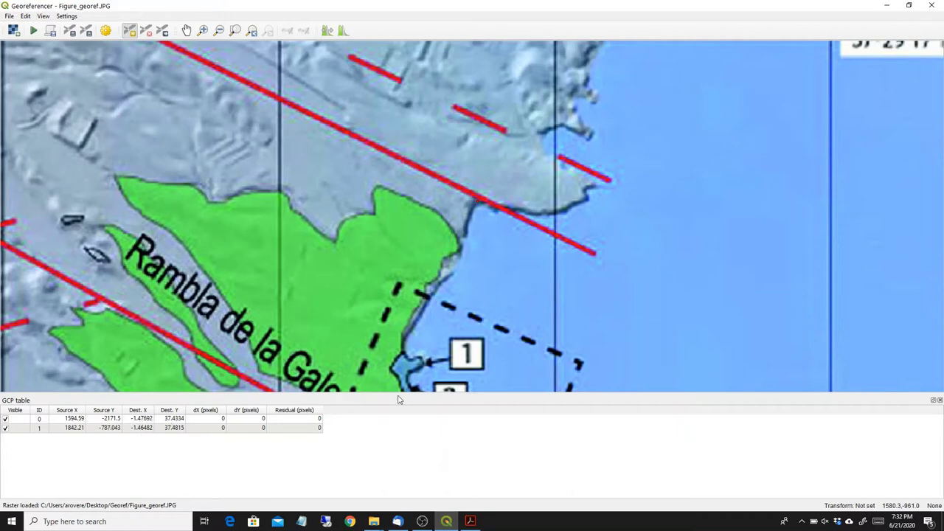
Step: Place a third control point on the small headland in the bay on the figure
{"action": "scroll", "coordinate": [595, 190], "scroll_direction": "down", "scroll_amount": 1}
{"action": "scroll", "coordinate": [565, 178], "scroll_direction": "down", "scroll_amount": 1}
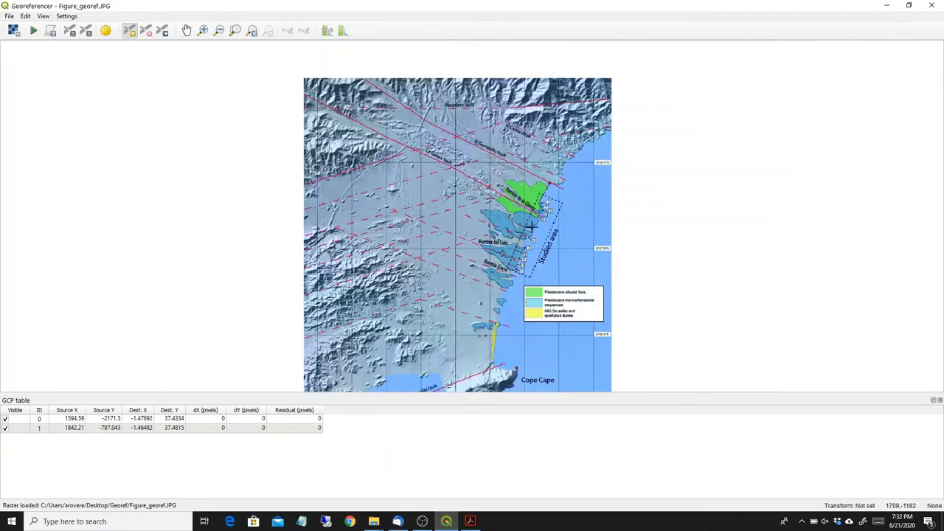
{"action": "scroll", "coordinate": [529, 229], "scroll_direction": "down", "scroll_amount": 1}
{"action": "scroll", "coordinate": [493, 278], "scroll_direction": "up", "scroll_amount": 3}
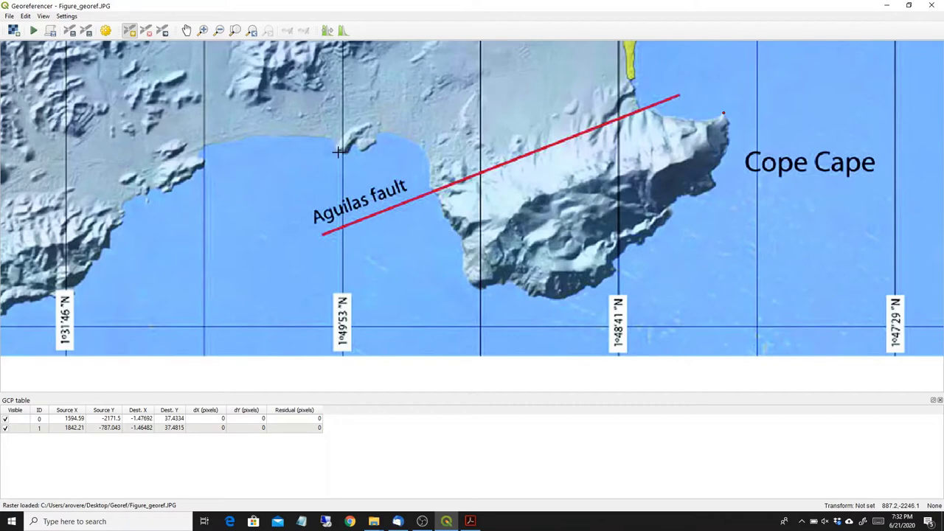
{"action": "left_click", "coordinate": [204, 159]}
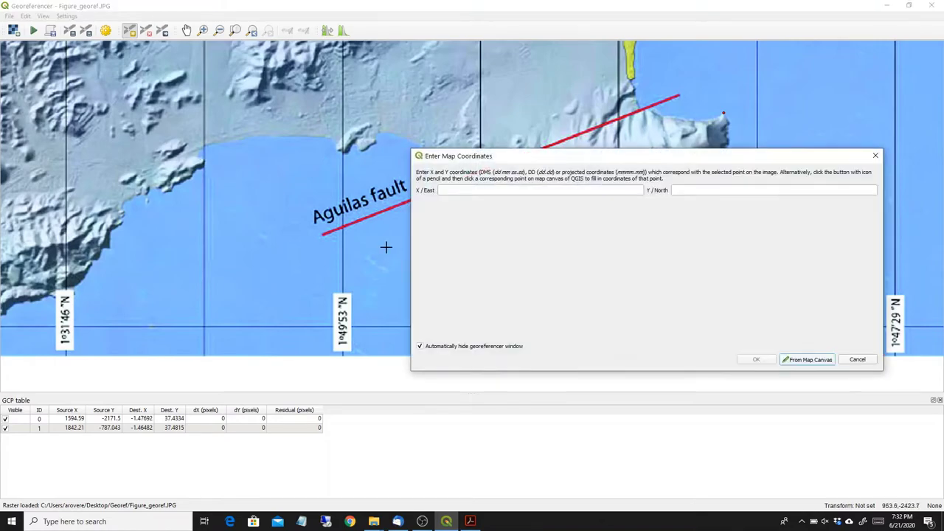
Step: Capture the matching headland on the satellite map at -1.51926, 37.431
{"action": "left_click", "coordinate": [795, 360]}
{"action": "scroll", "coordinate": [634, 196], "scroll_direction": "down", "scroll_amount": 3}
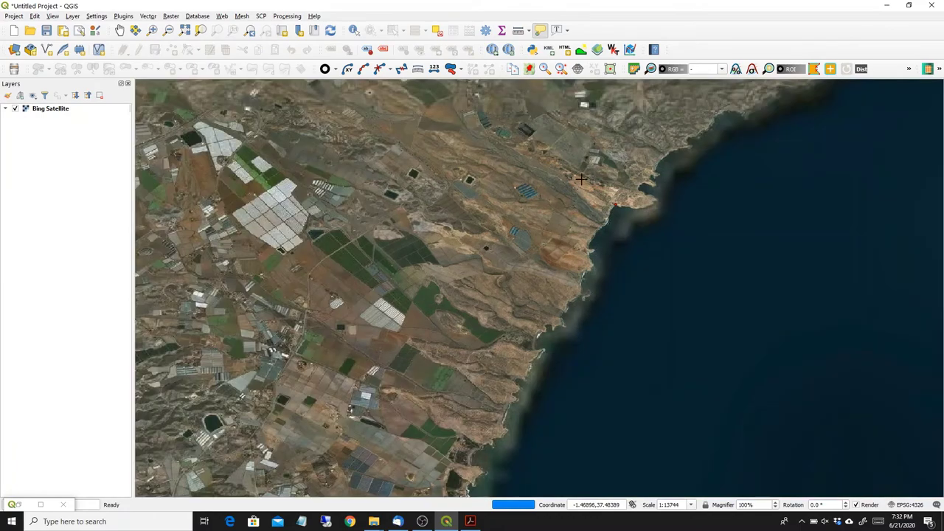
{"action": "left_click_drag", "start_coordinate": [521, 494], "coordinate": [703, 147]}
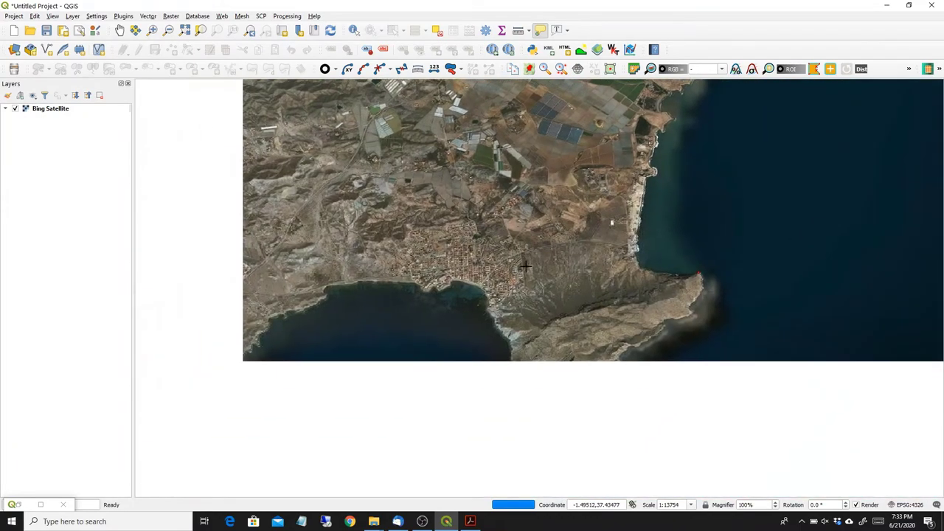
{"action": "scroll", "coordinate": [325, 295], "scroll_direction": "up", "scroll_amount": 2}
{"action": "left_click_drag", "start_coordinate": [320, 295], "coordinate": [504, 282]}
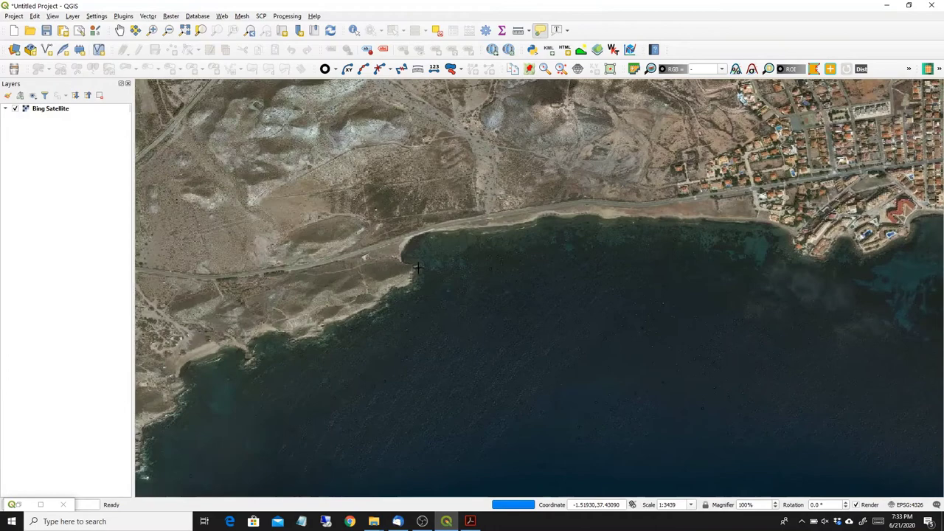
{"action": "left_click", "coordinate": [418, 264]}
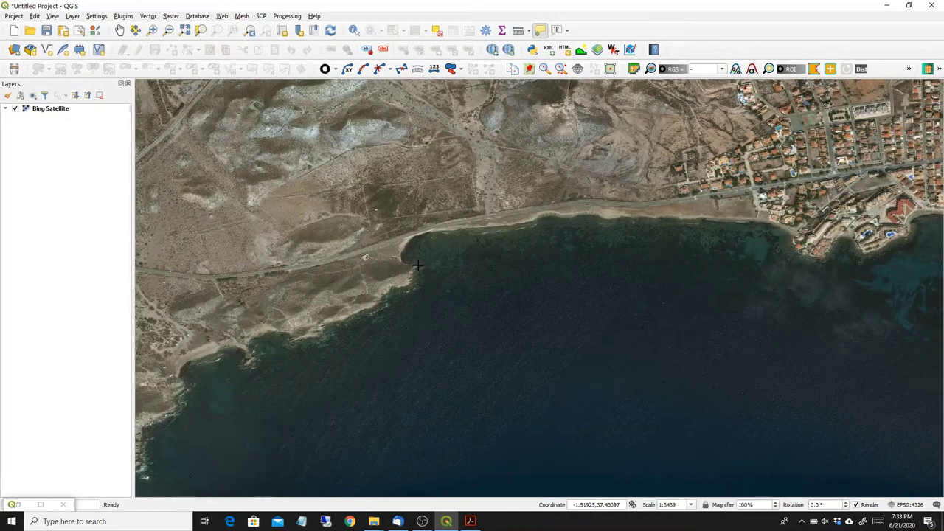
{"action": "left_click", "coordinate": [755, 360]}
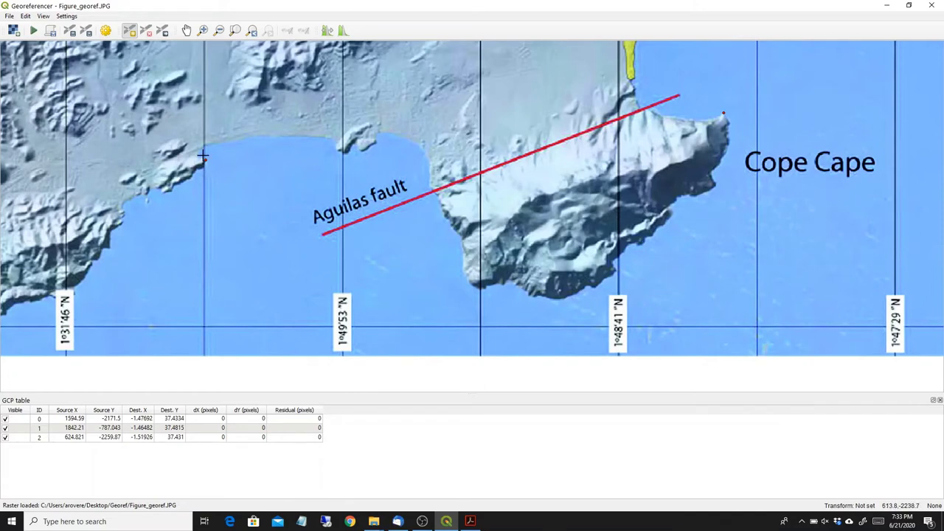
{"action": "scroll", "coordinate": [441, 277], "scroll_direction": "down", "scroll_amount": 2}
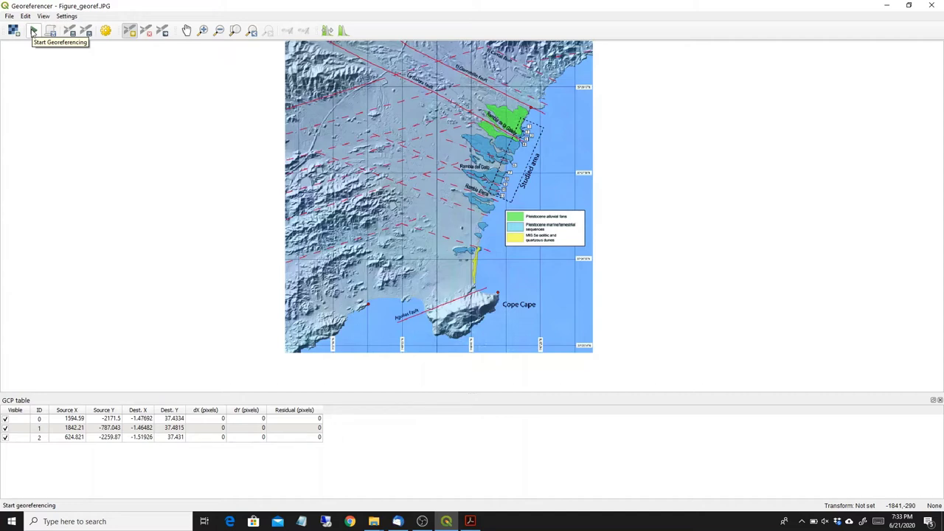
Step: Choose Polynomial 1 targeting EPSG:4326 - WGS 84, with GCP points saved
{"action": "left_click", "coordinate": [33, 30]}
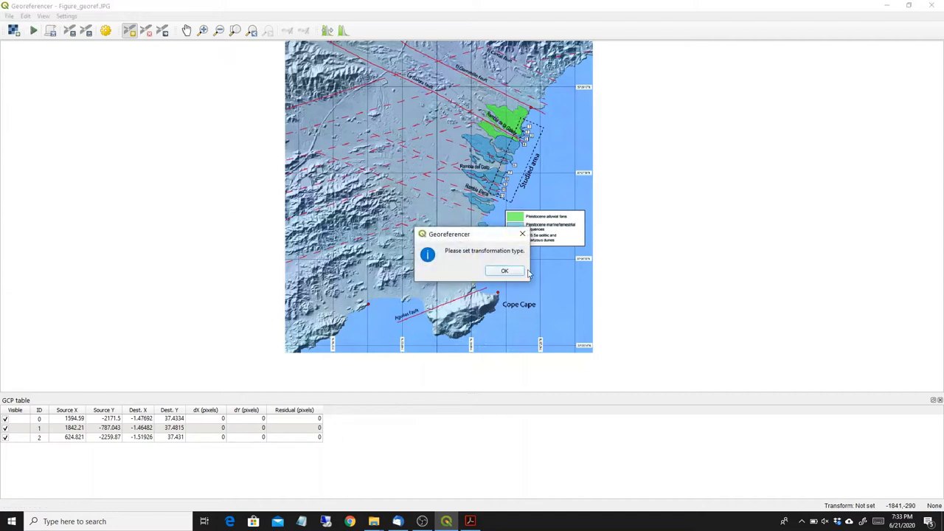
{"action": "left_click", "coordinate": [503, 271]}
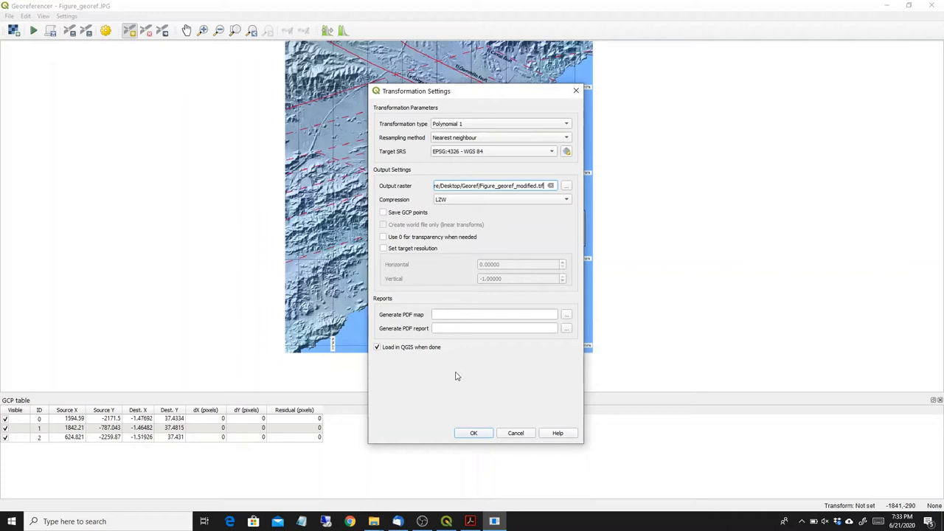
{"action": "left_click", "coordinate": [538, 123]}
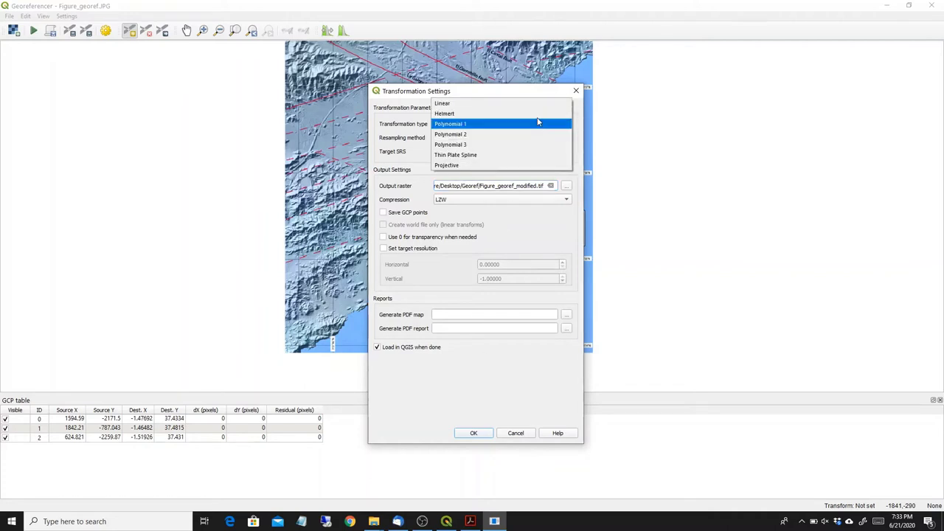
{"action": "left_click", "coordinate": [502, 94]}
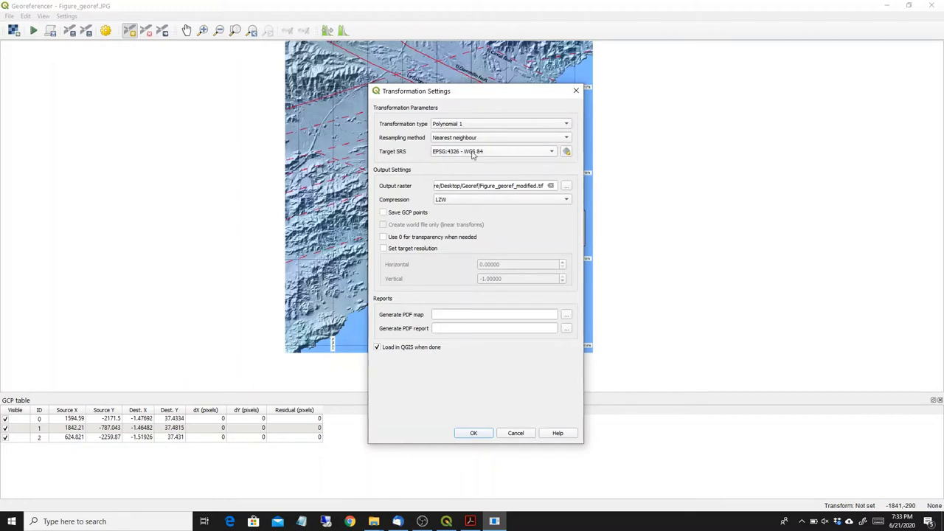
{"action": "left_click", "coordinate": [473, 152]}
{"action": "left_click", "coordinate": [472, 153]}
{"action": "left_click", "coordinate": [383, 212]}
{"action": "left_click", "coordinate": [474, 433]}
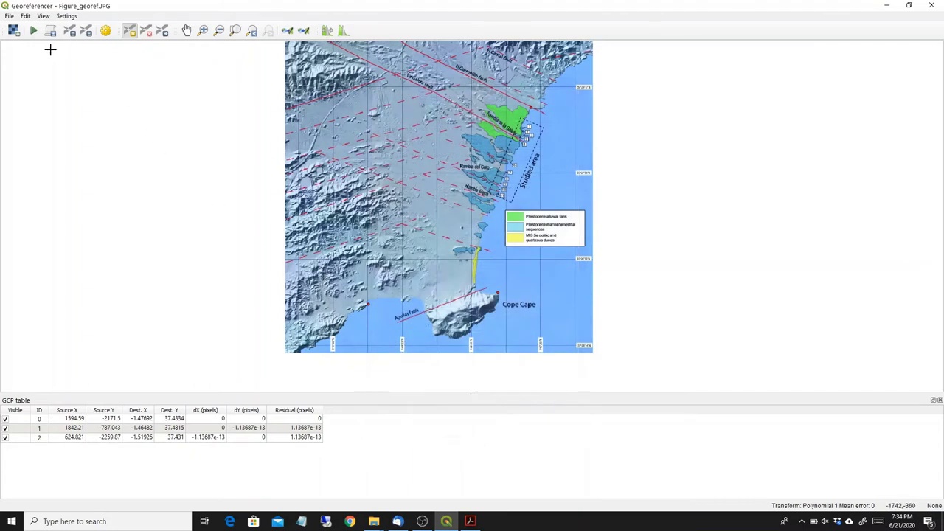
Step: Run the georeferencing and pan the main map to the new Figure_georef_modified layer
{"action": "left_click", "coordinate": [34, 31]}
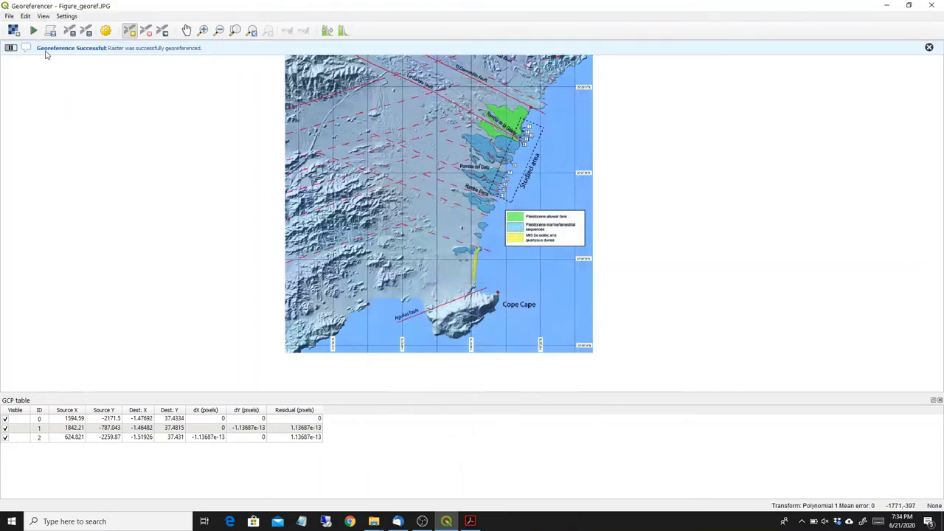
{"action": "left_click", "coordinate": [887, 5]}
{"action": "scroll", "coordinate": [444, 248], "scroll_direction": "down", "scroll_amount": 5}
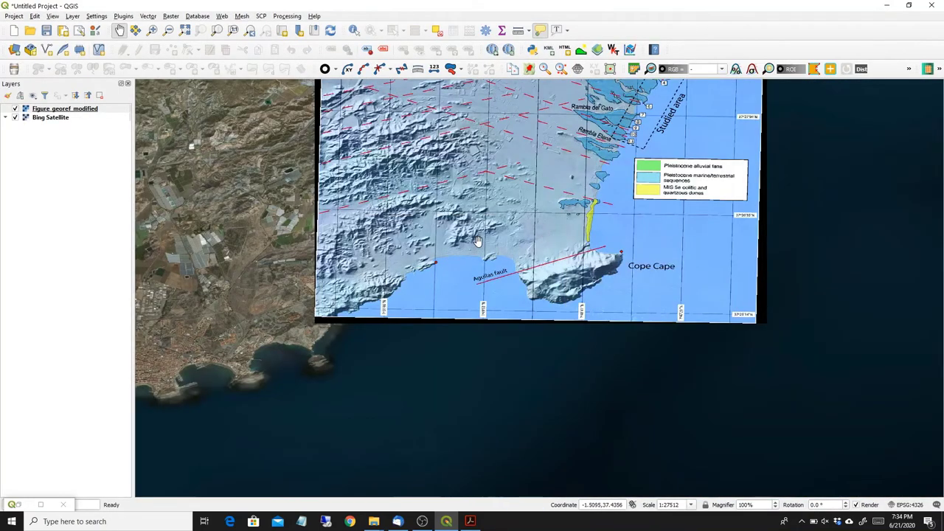
{"action": "left_click_drag", "start_coordinate": [484, 237], "coordinate": [374, 385]}
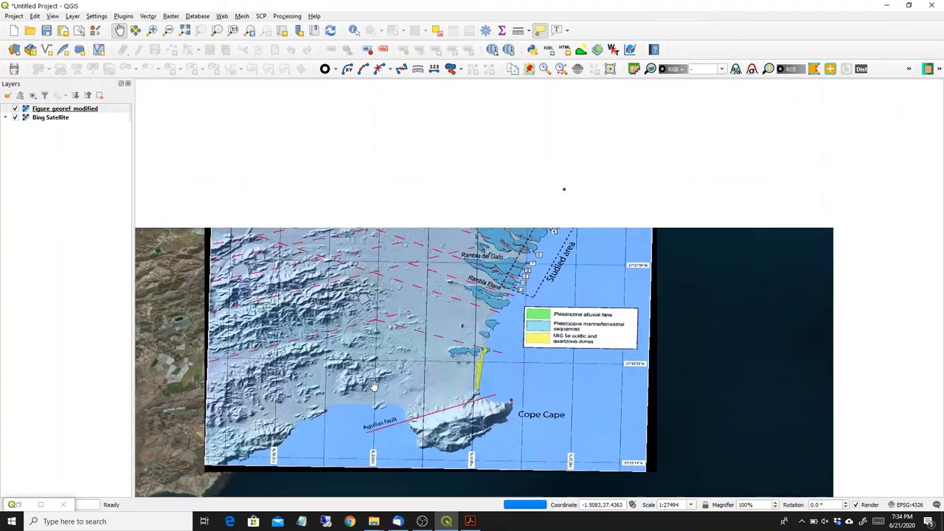
Step: Lower Figure_georef_modified's global opacity to 47.5% in its layer properties
{"action": "double_click", "coordinate": [44, 111]}
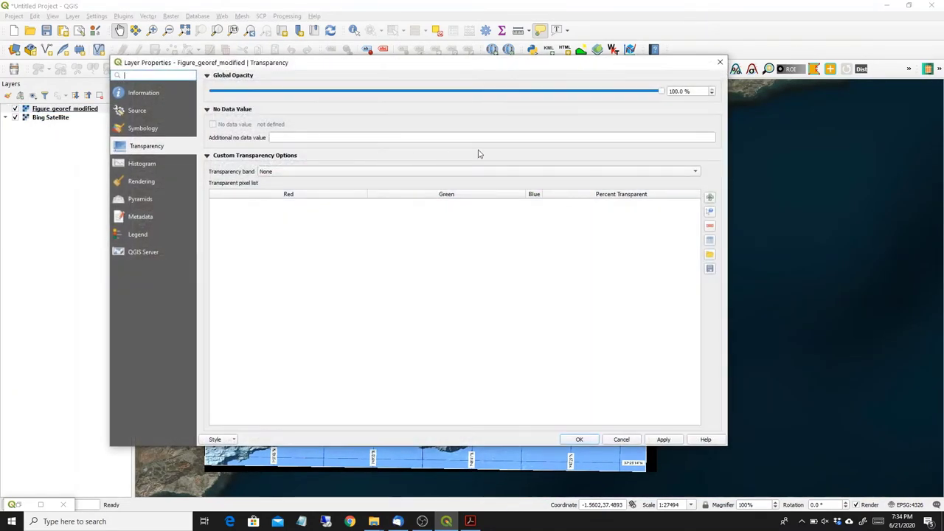
{"action": "left_click_drag", "start_coordinate": [660, 92], "coordinate": [425, 94]}
{"action": "left_click", "coordinate": [663, 439]}
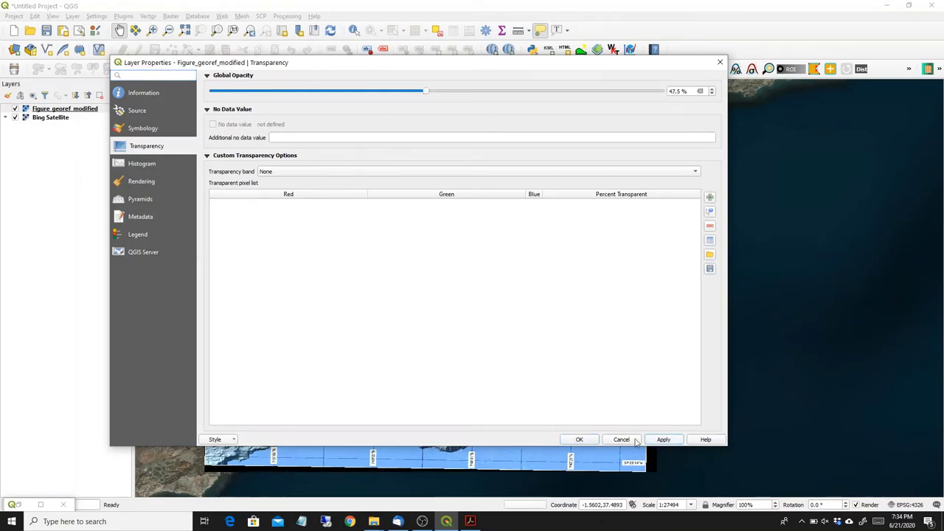
{"action": "left_click", "coordinate": [579, 440]}
Step: Zoom and pan north along the coast to check alignment at labels 3–10
{"action": "scroll", "coordinate": [508, 320], "scroll_direction": "up", "scroll_amount": 1}
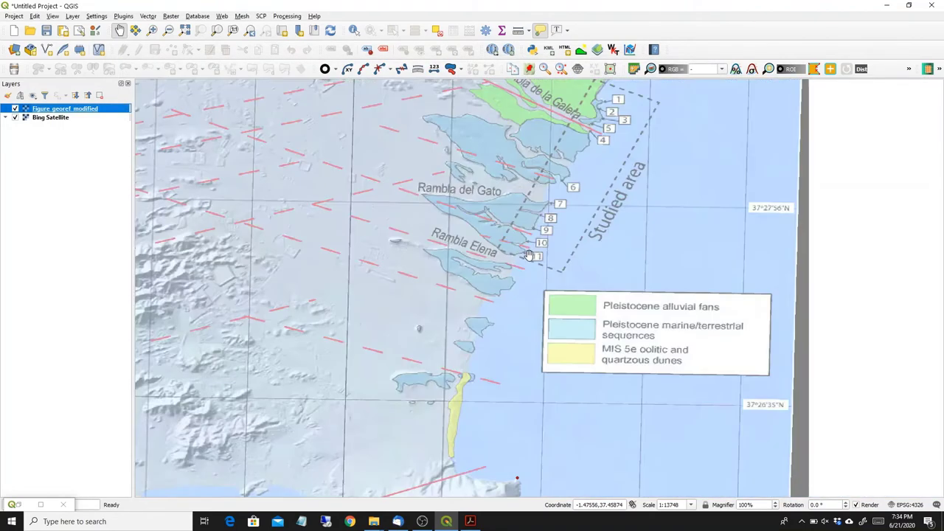
{"action": "scroll", "coordinate": [541, 218], "scroll_direction": "up", "scroll_amount": 2}
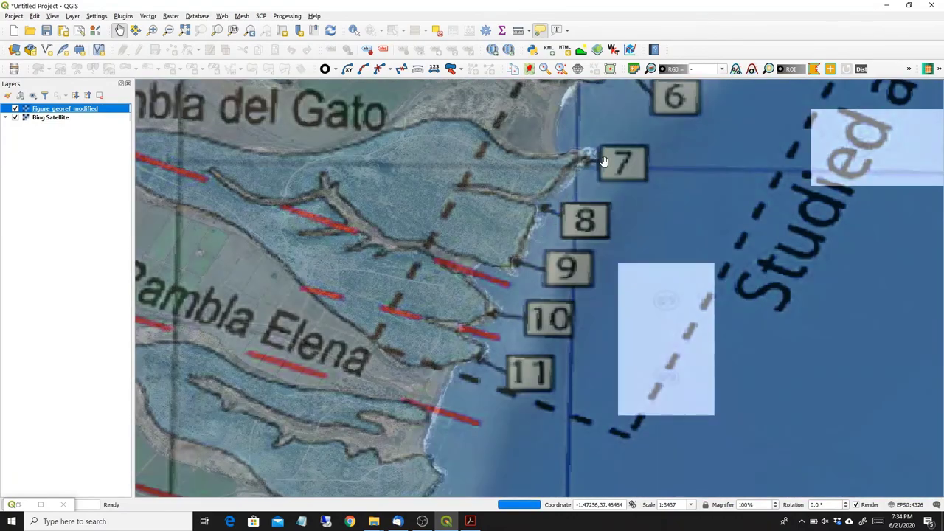
{"action": "left_click_drag", "start_coordinate": [604, 162], "coordinate": [563, 270]}
{"action": "left_click_drag", "start_coordinate": [602, 183], "coordinate": [589, 232]}
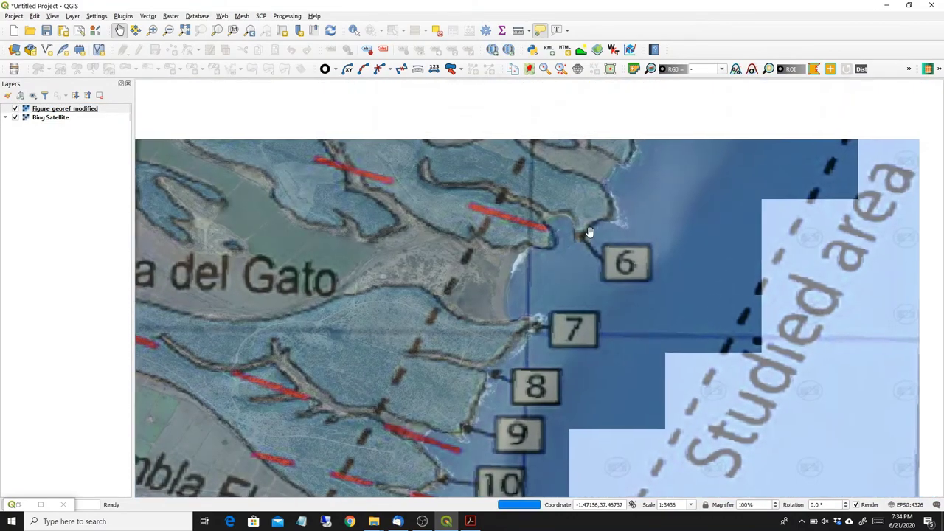
{"action": "left_click_drag", "start_coordinate": [650, 178], "coordinate": [626, 273]}
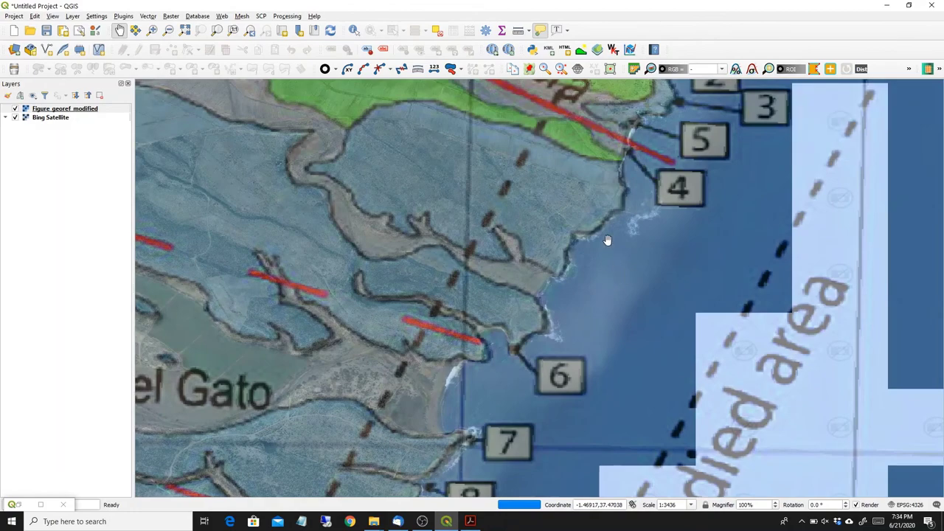
{"action": "left_click_drag", "start_coordinate": [607, 241], "coordinate": [561, 325]}
{"action": "scroll", "coordinate": [562, 323], "scroll_direction": "down", "scroll_amount": 2}
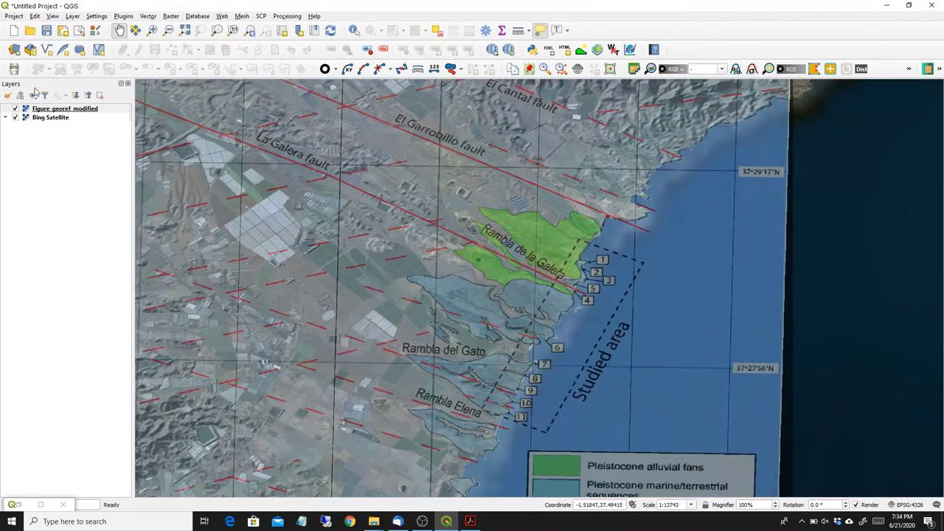
{"action": "left_click", "coordinate": [374, 522]}
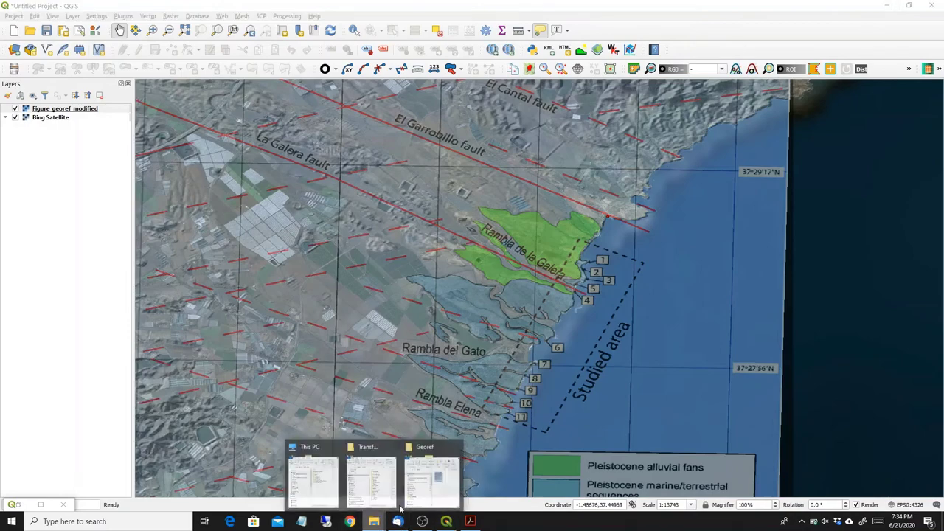
{"action": "left_click", "coordinate": [426, 481]}
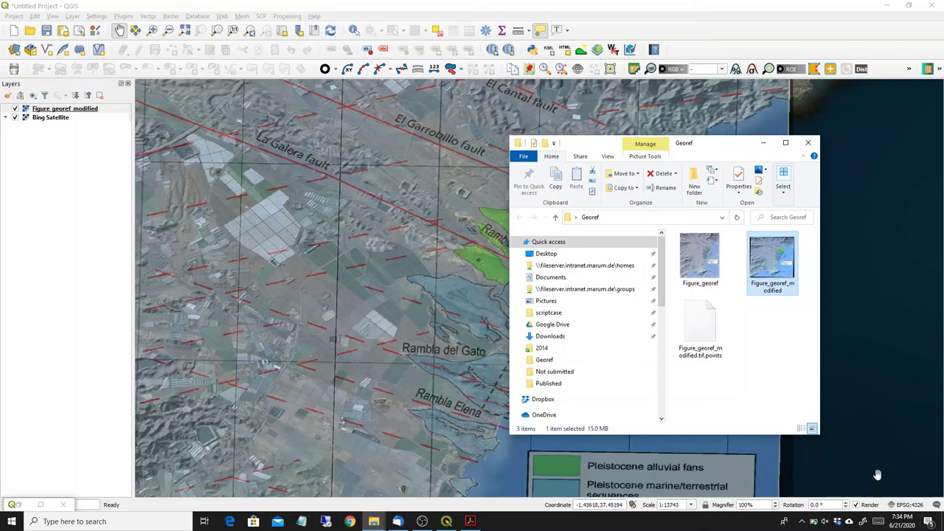
{"action": "left_click", "coordinate": [714, 344]}
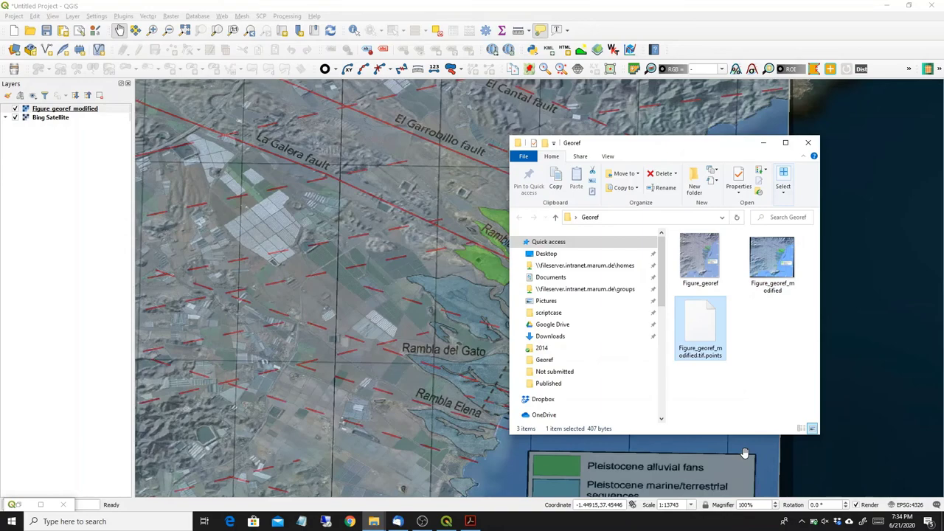
{"action": "left_click", "coordinate": [763, 143]}
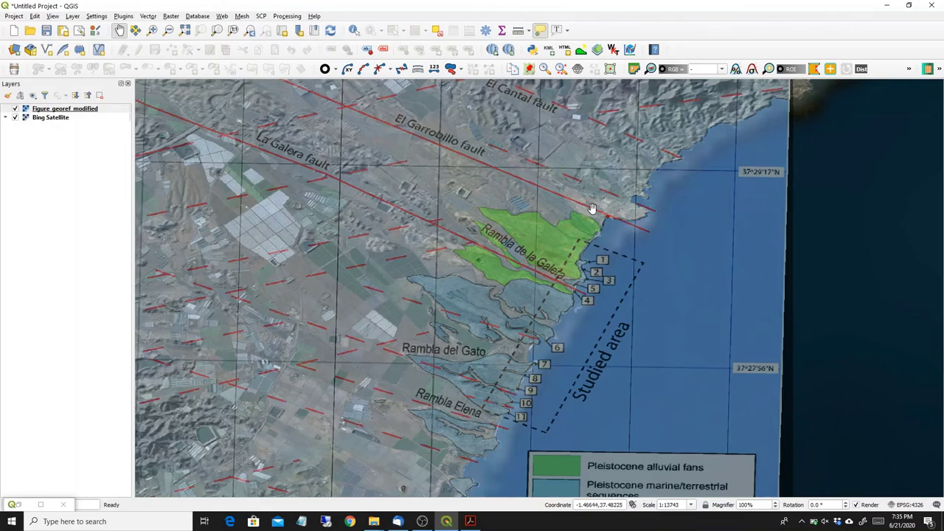
Step: Zoom out and pan to frame the translucent geological map from Rambla de la Galera to Cope Cape
{"action": "scroll", "coordinate": [592, 208], "scroll_direction": "down", "scroll_amount": 1}
{"action": "left_click_drag", "start_coordinate": [505, 402], "coordinate": [536, 304]}
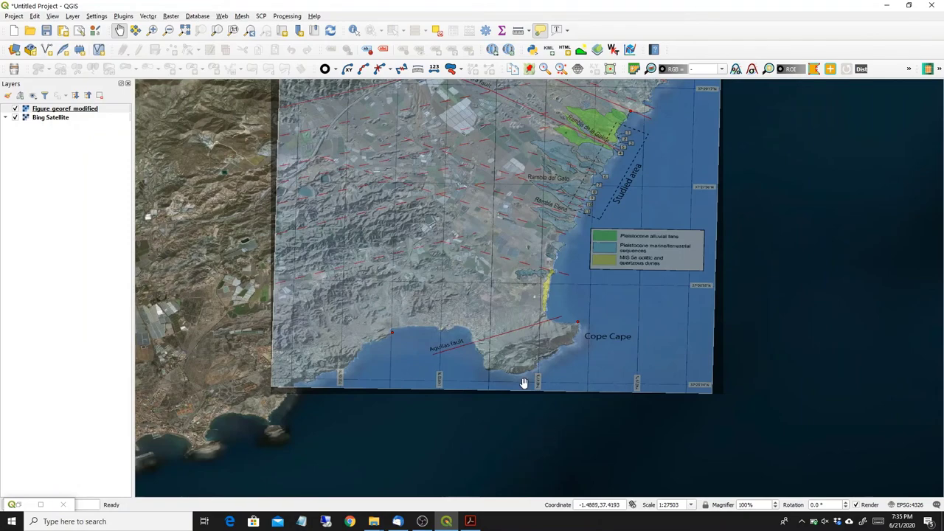
{"action": "left_click_drag", "start_coordinate": [530, 180], "coordinate": [526, 290]}
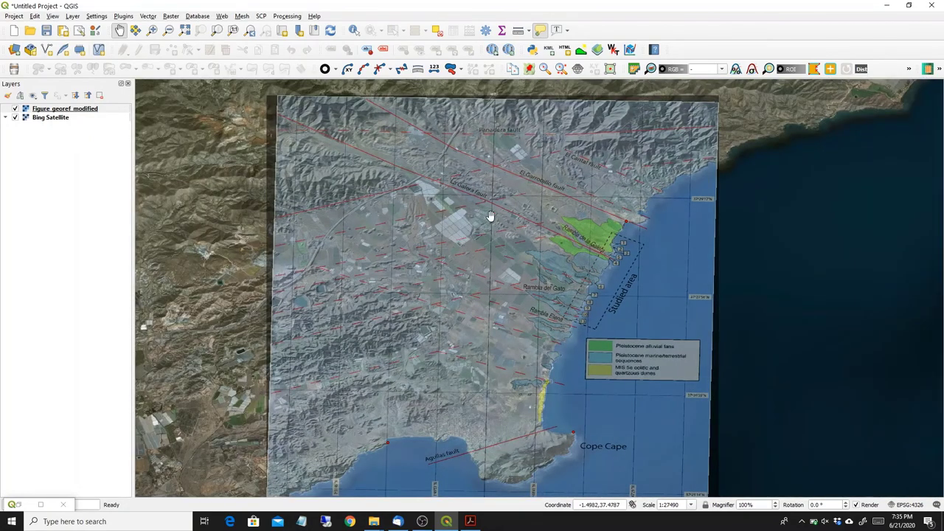